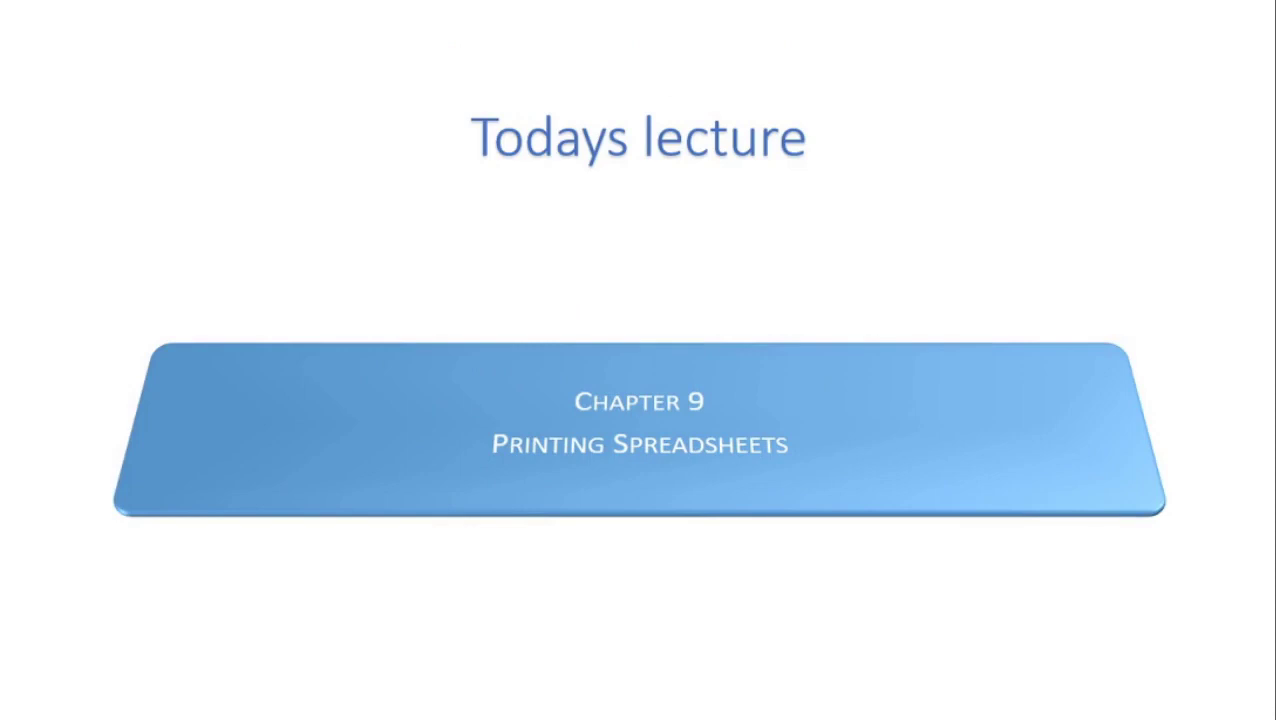
# Advance to the Spreadsheet slide and reveal its bullets about printing spreadsheets.
pyautogui.press('Right')
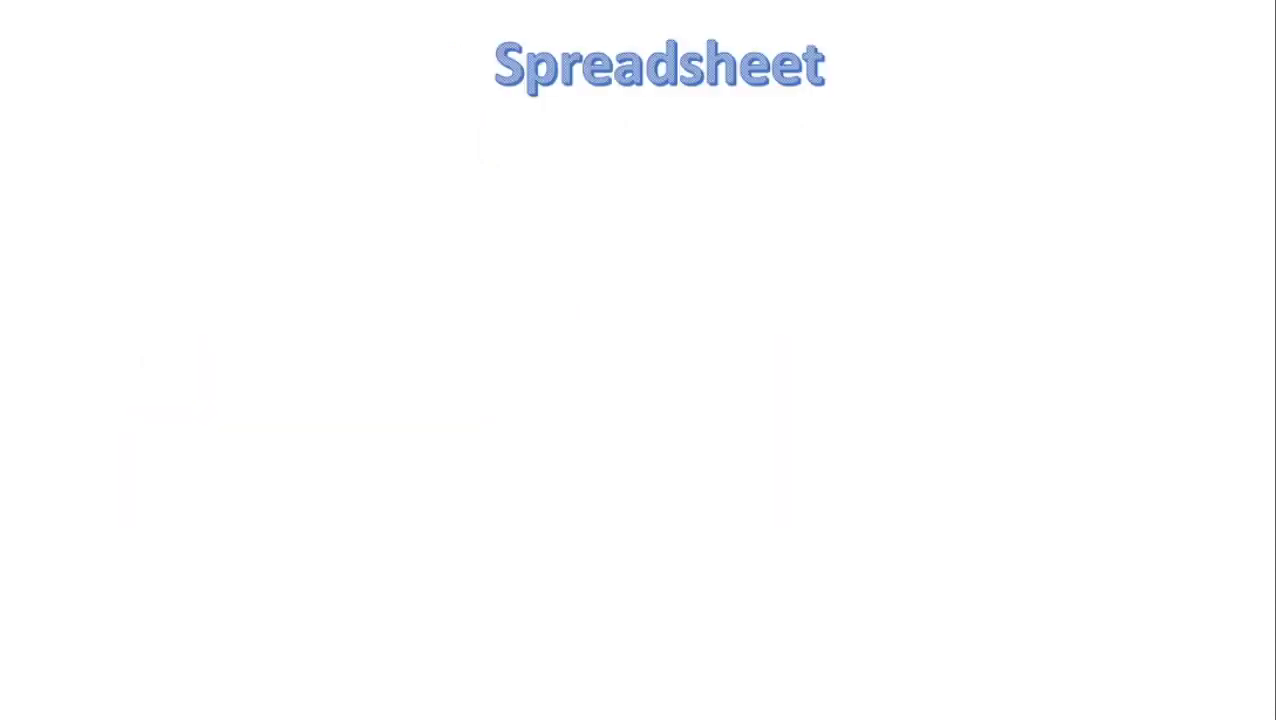
pyautogui.press('Right')
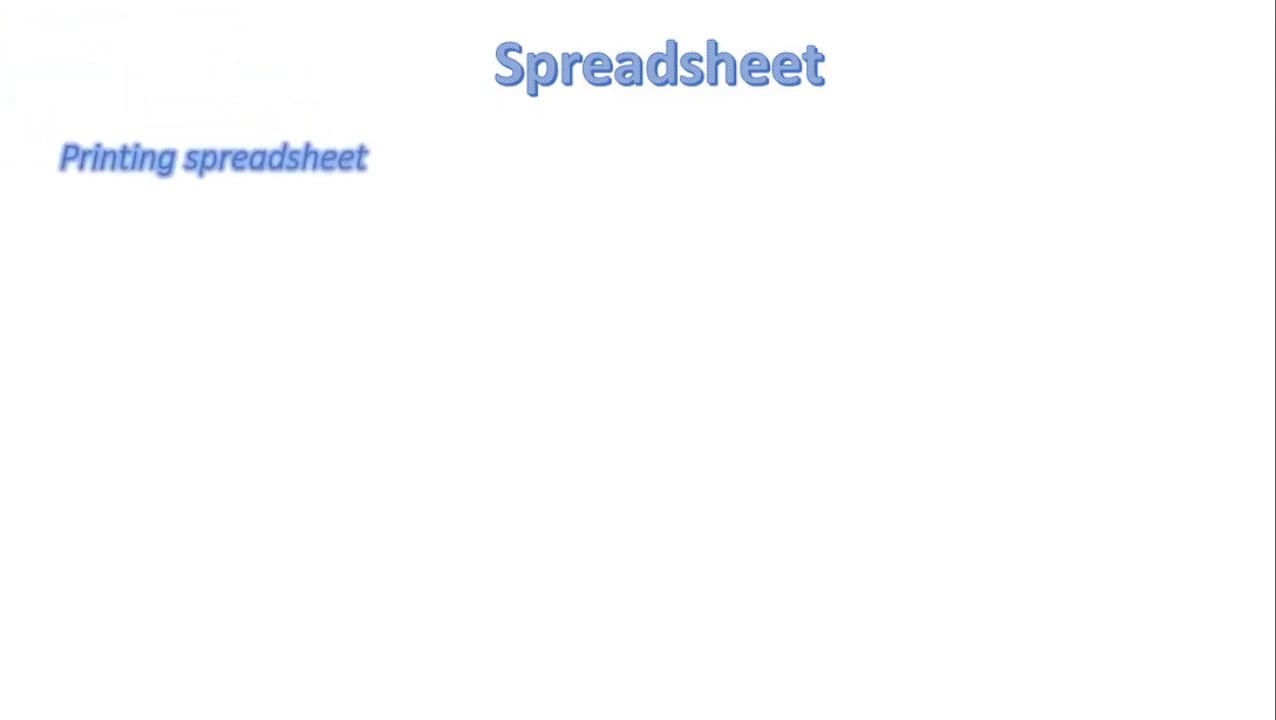
pyautogui.press('Right')
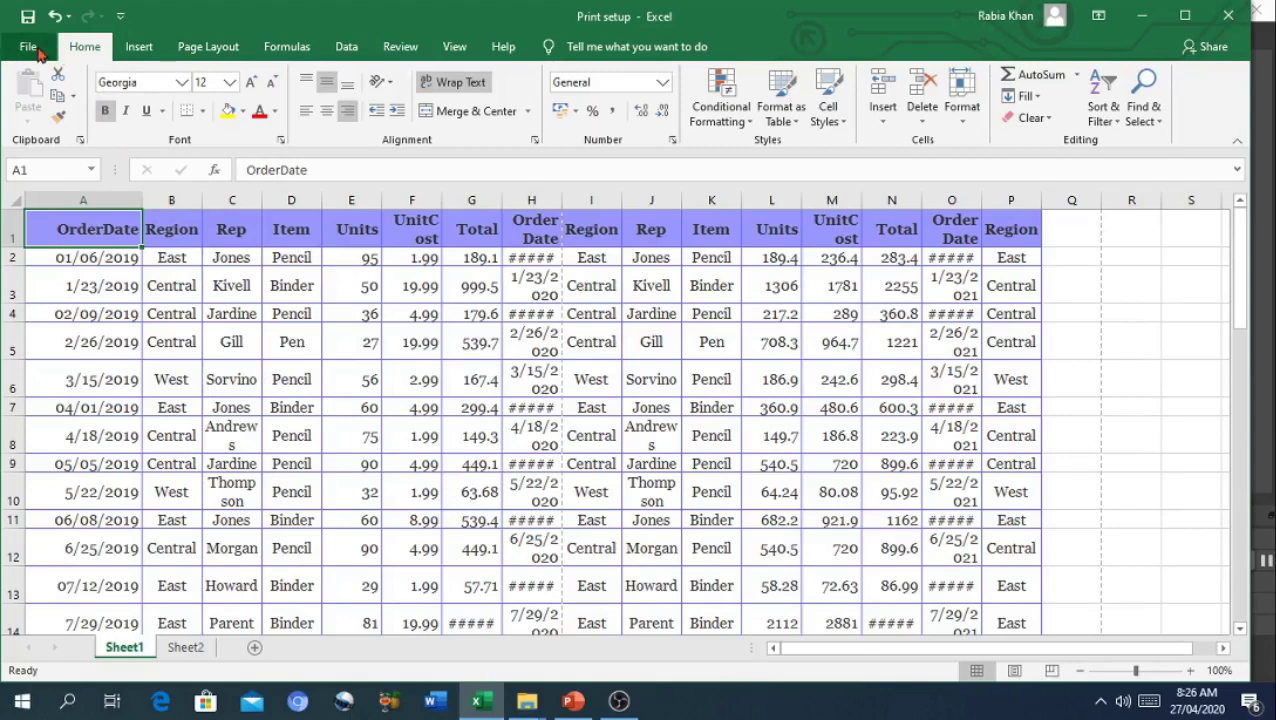
# Open File > Print to preview the order data as page 1 of 4, A4 portrait.
pyautogui.click(28, 47)
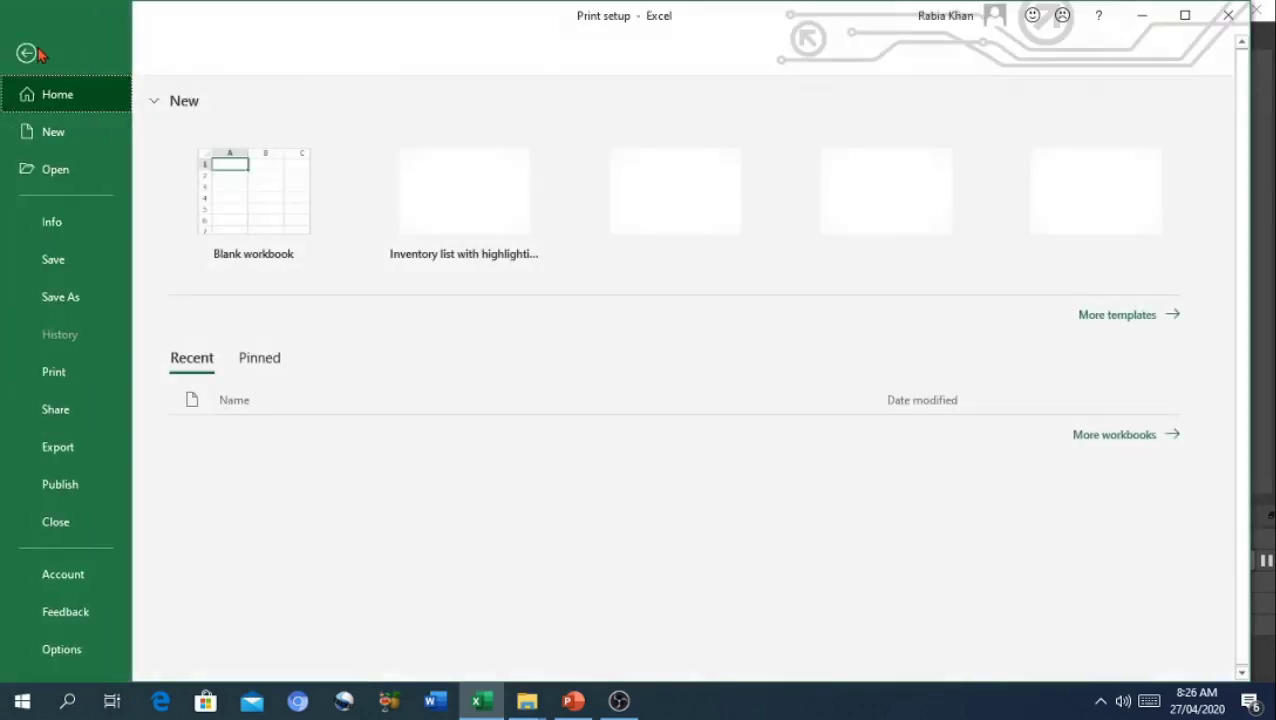
pyautogui.click(69, 386)
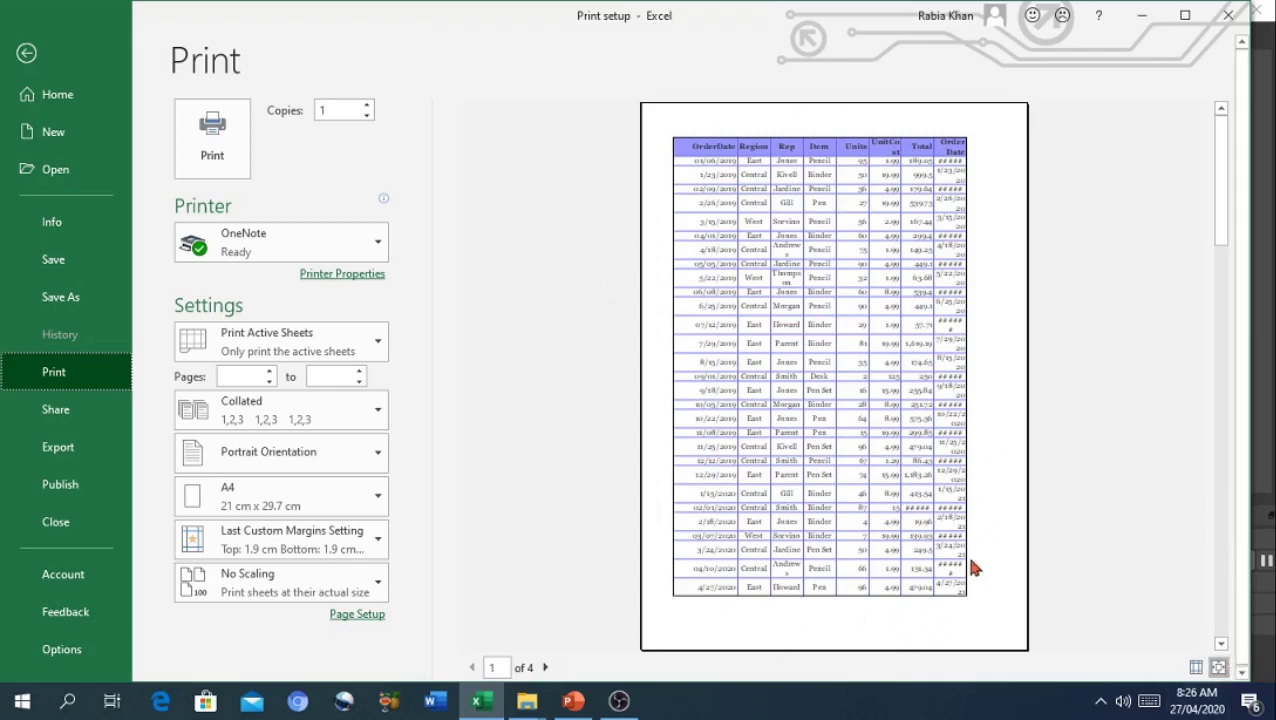
pyautogui.click(1220, 672)
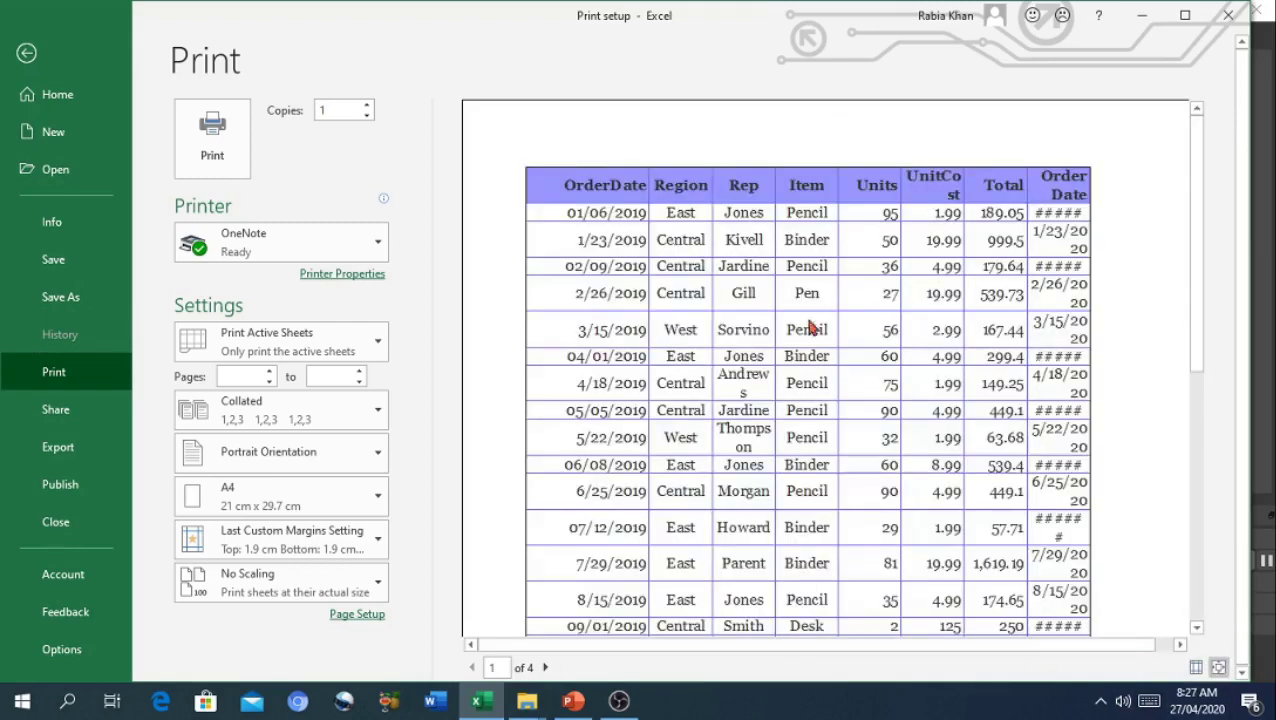
pyautogui.click(1219, 670)
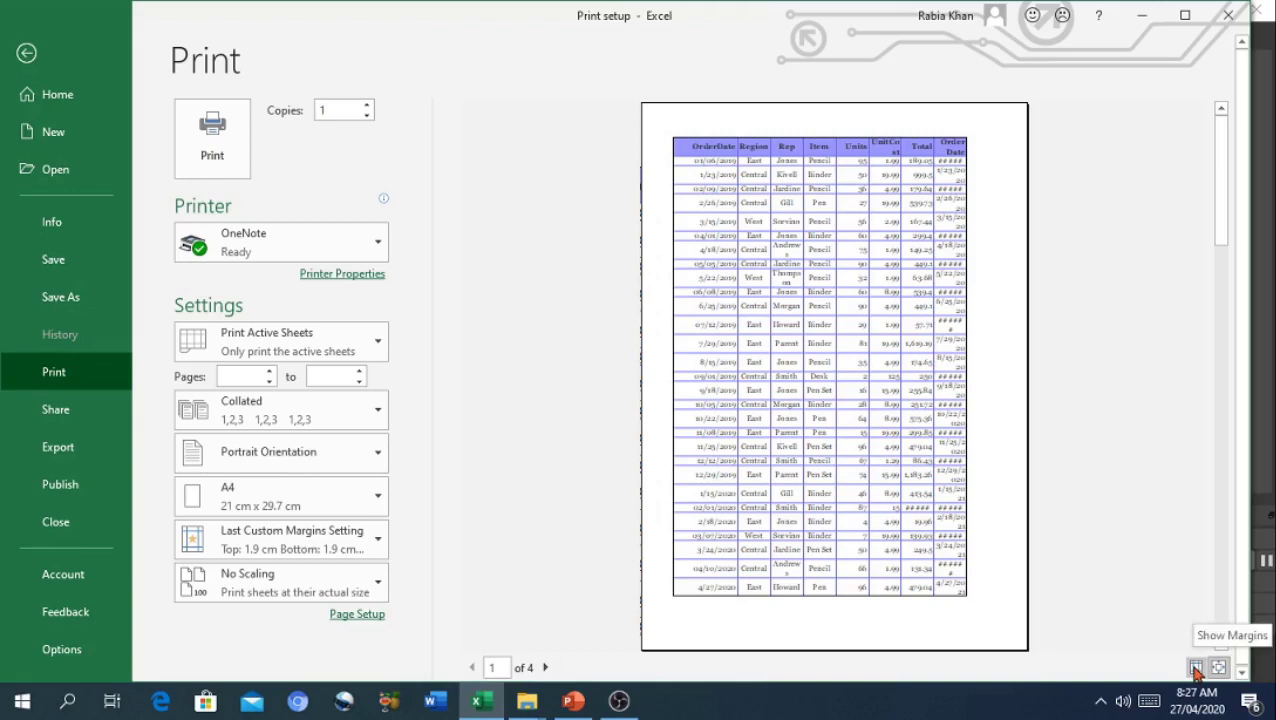
pyautogui.click(1196, 668)
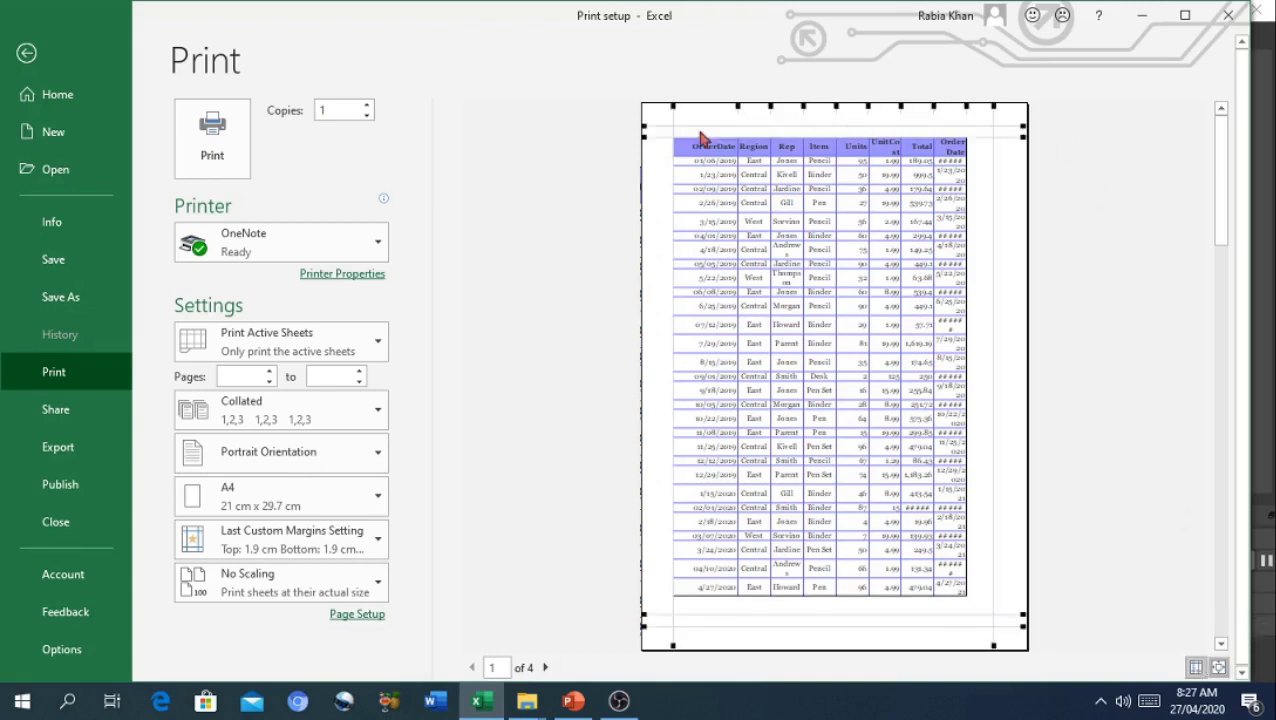
pyautogui.click(1196, 667)
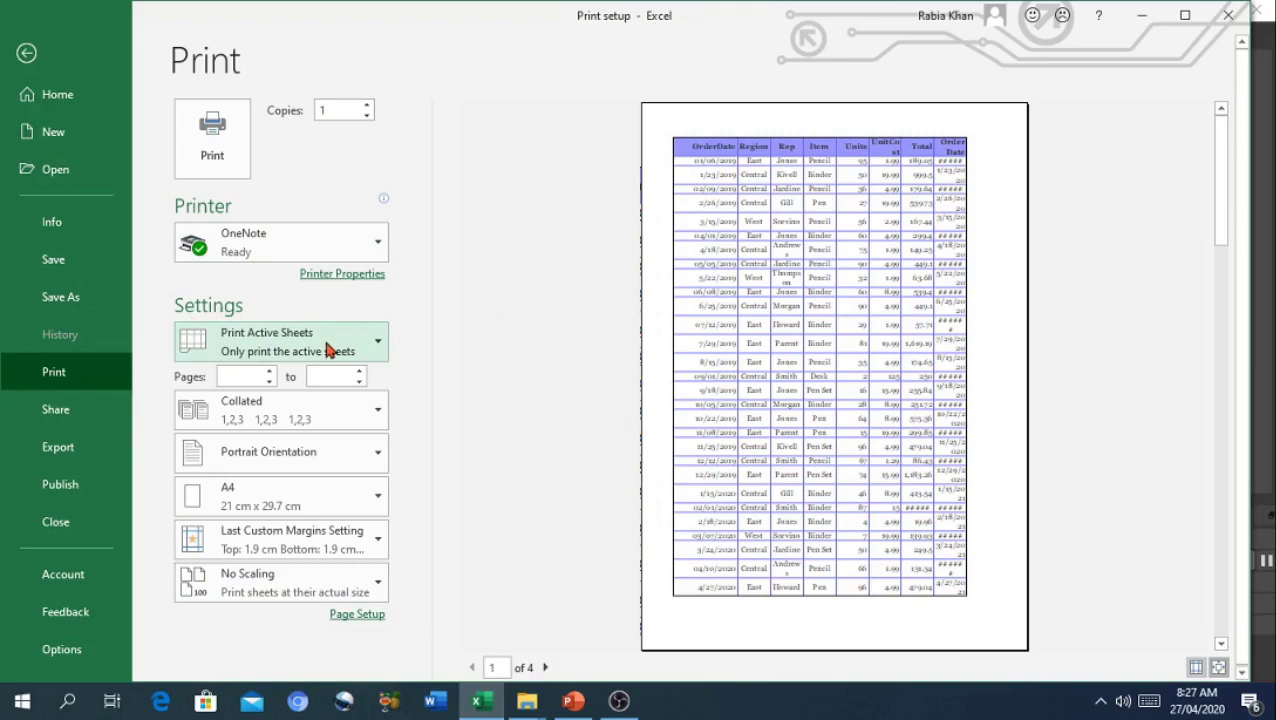
# Keep Print Active Sheets as the print choice and return to the Sheet1 order data.
pyautogui.click(328, 347)
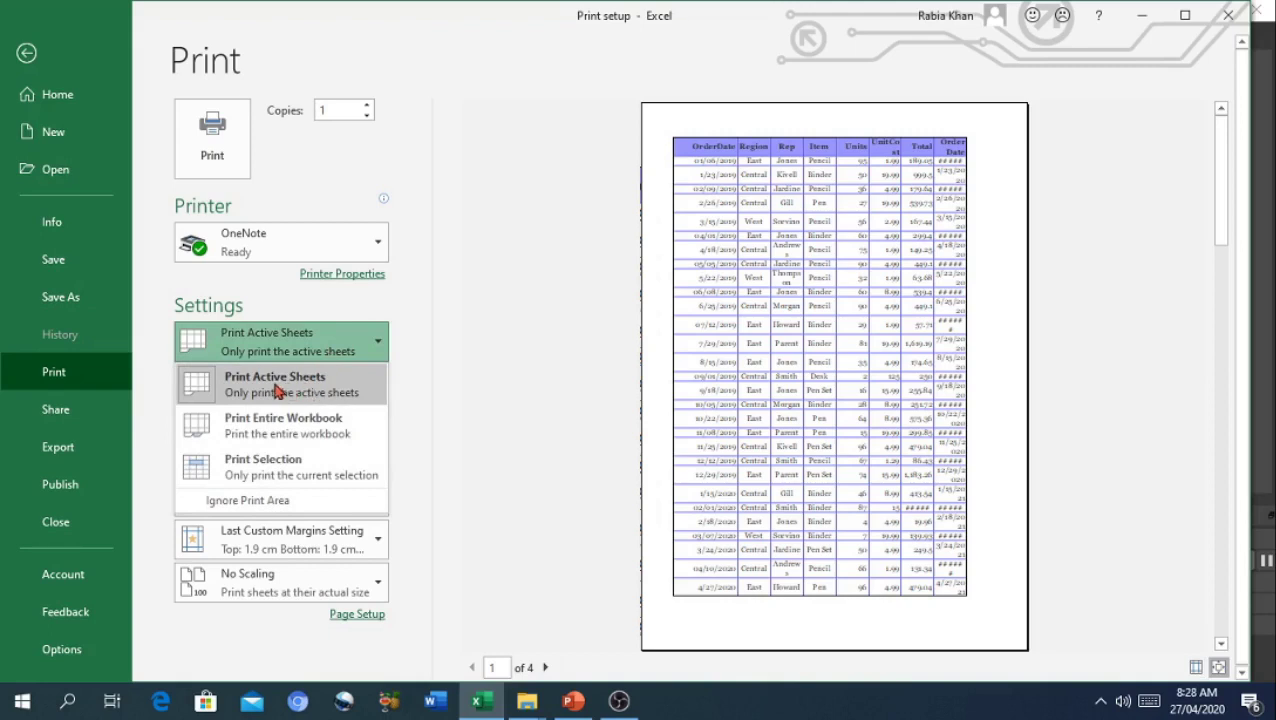
pyautogui.click(277, 391)
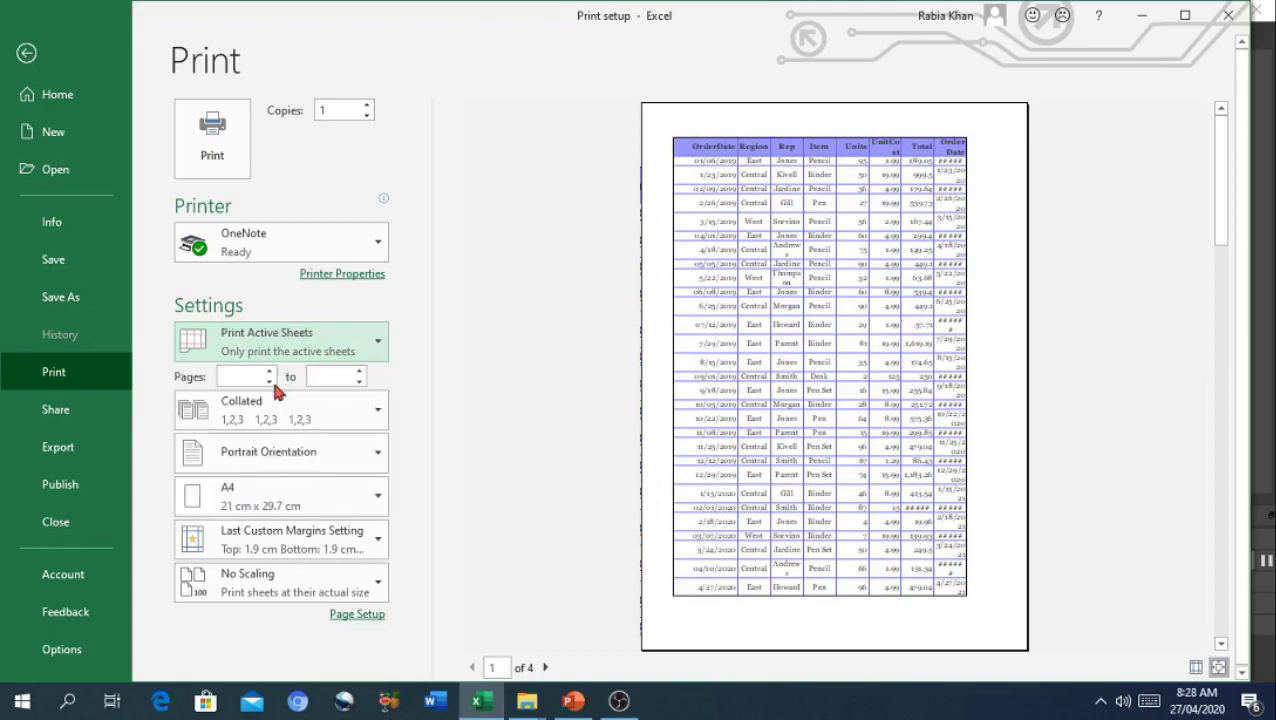
pyautogui.click(350, 360)
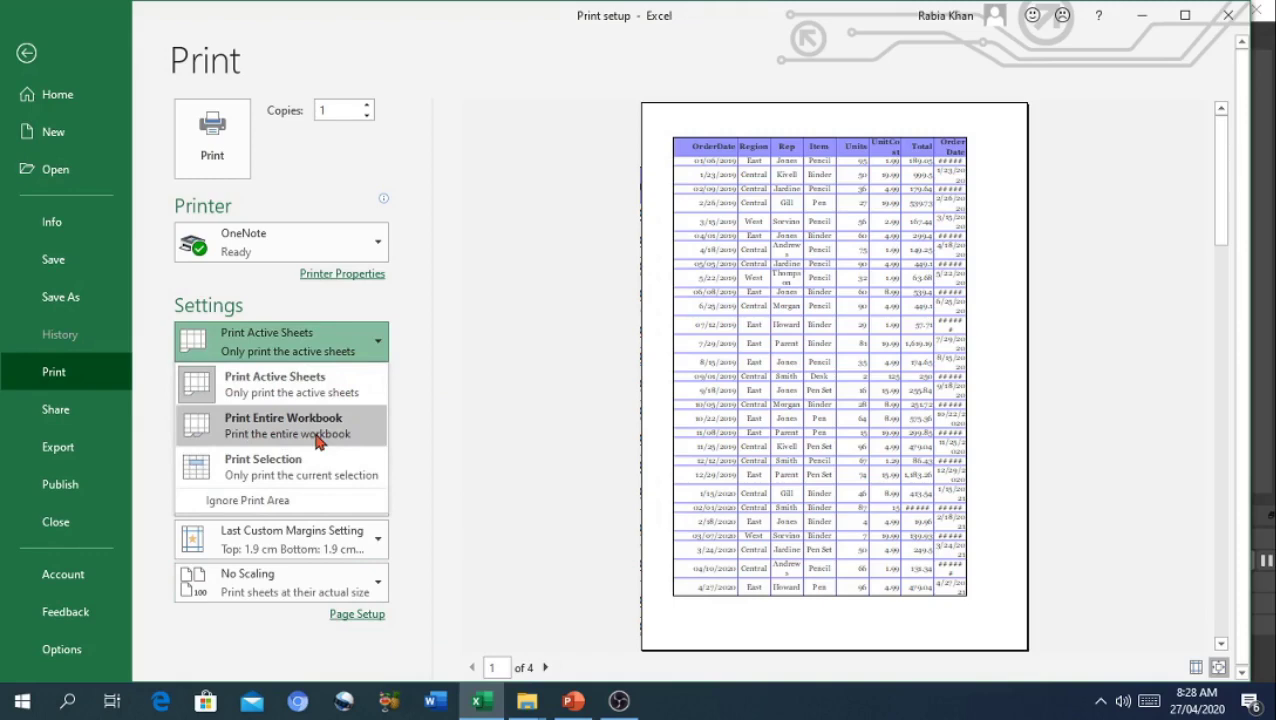
pyautogui.click(414, 343)
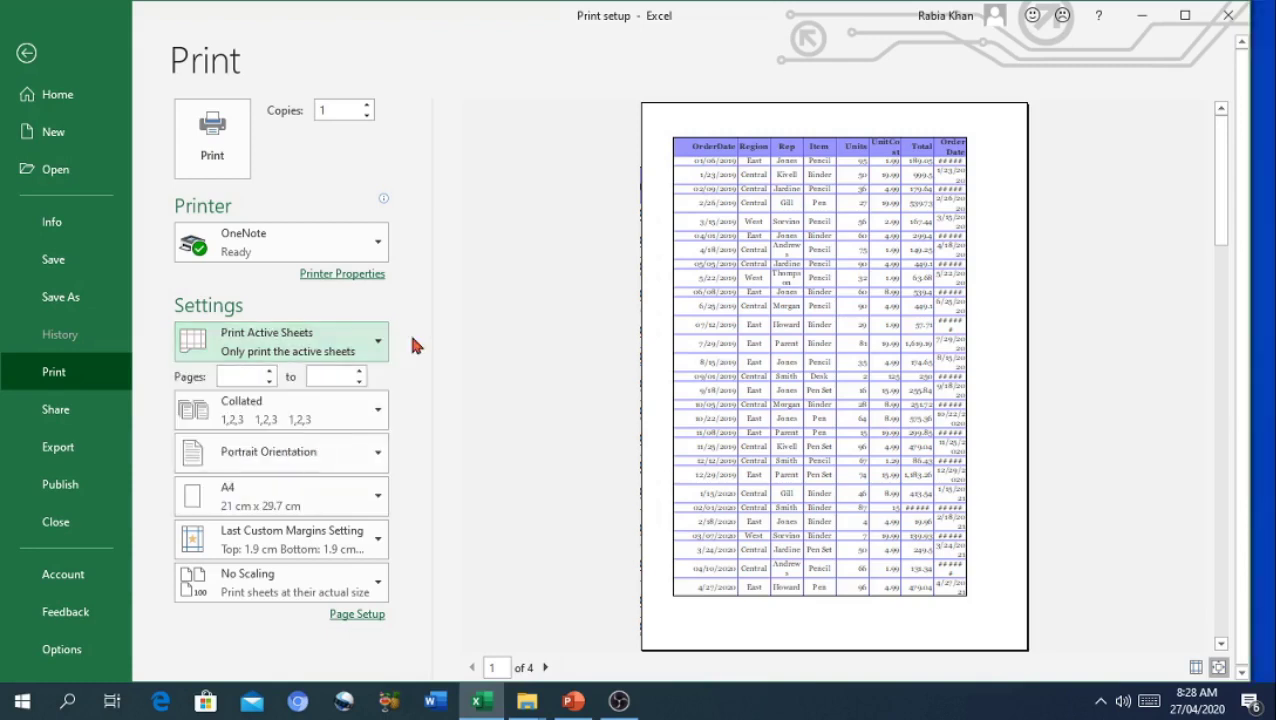
pyautogui.press('alt')
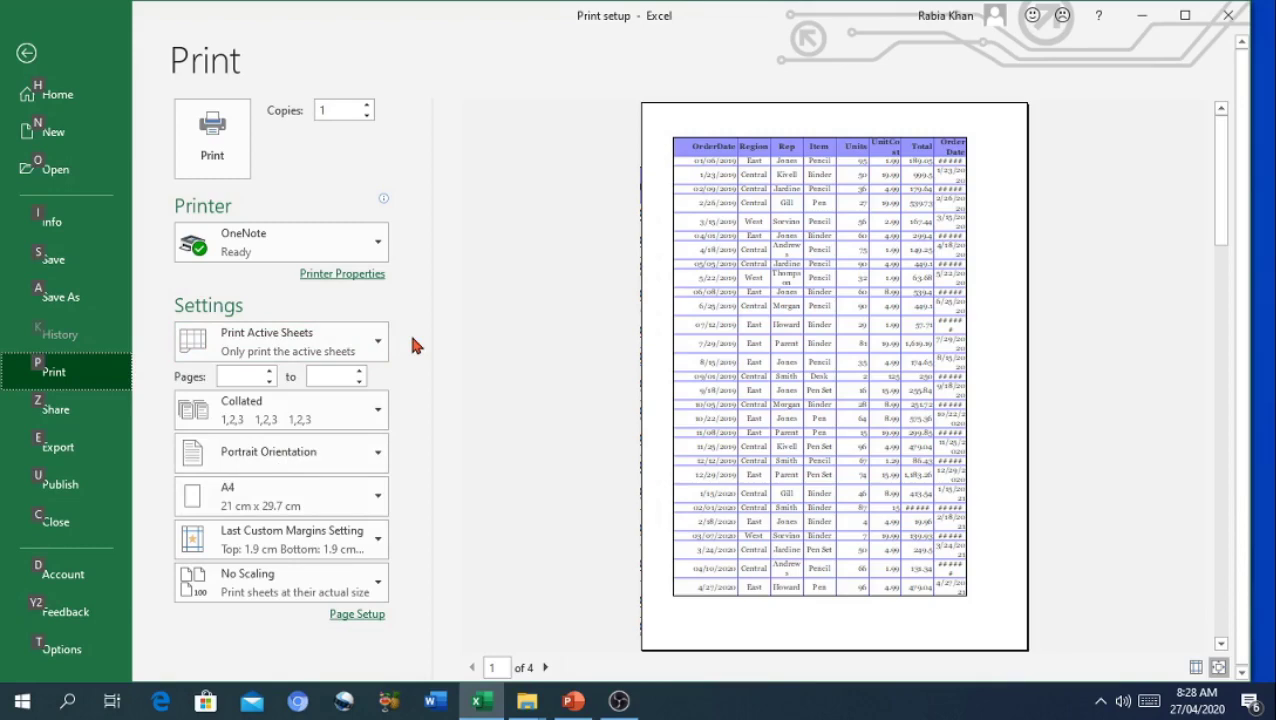
pyautogui.click(26, 51)
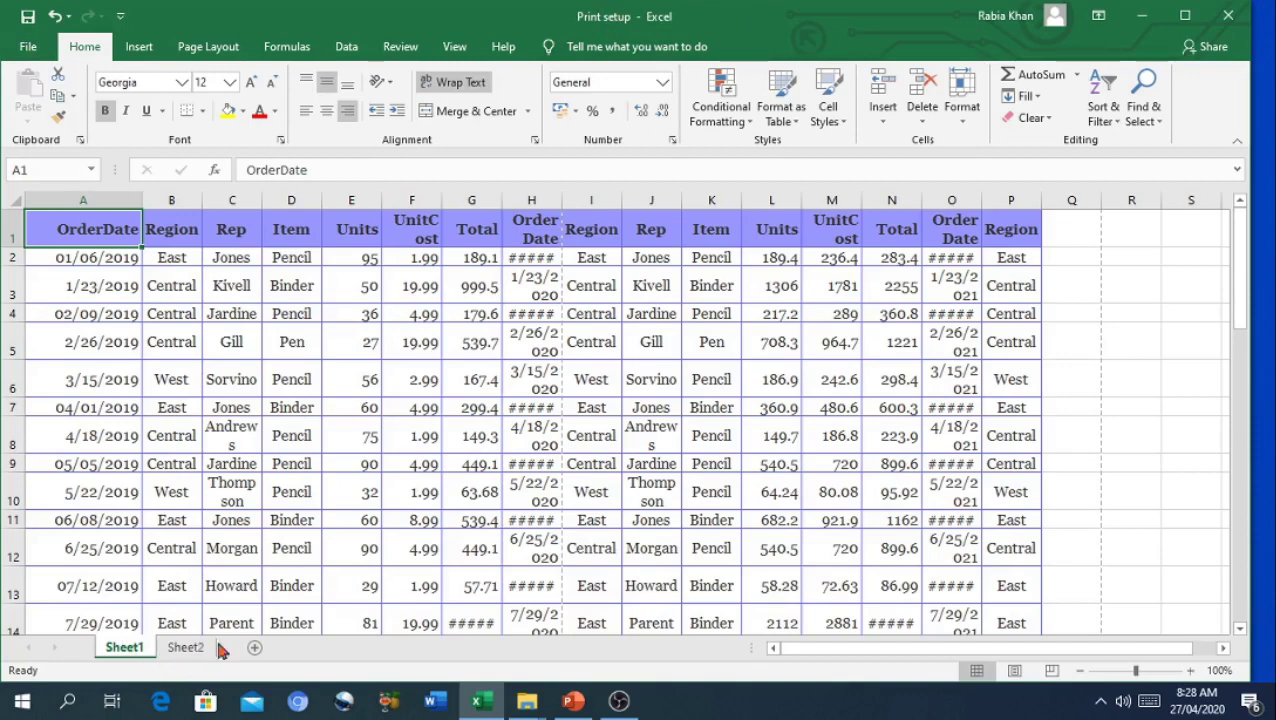
pyautogui.click(28, 50)
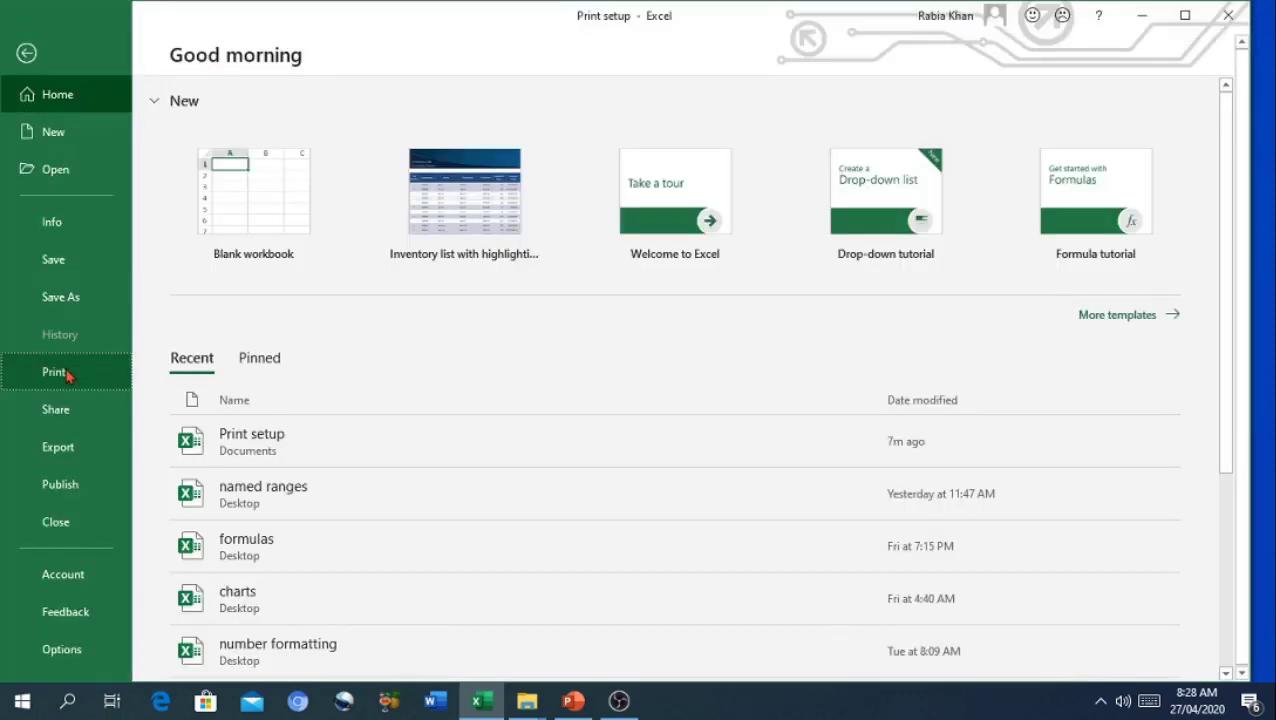
pyautogui.click(55, 372)
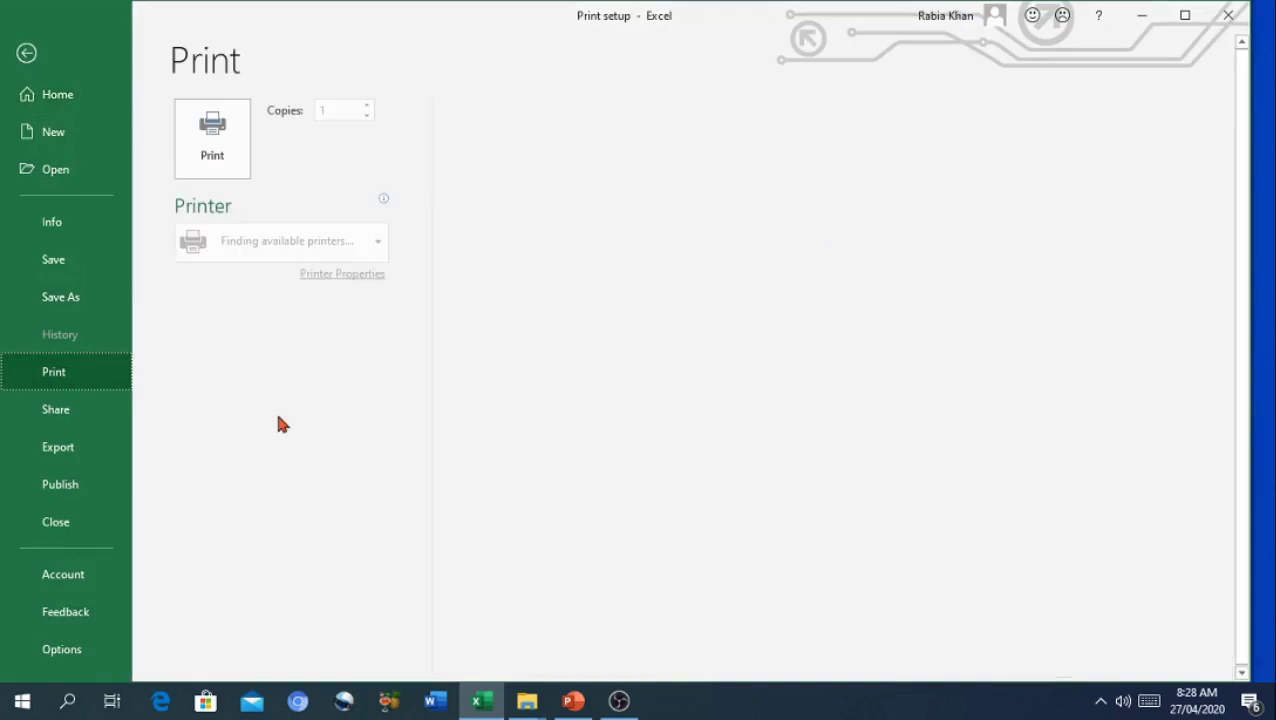
pyautogui.click(263, 358)
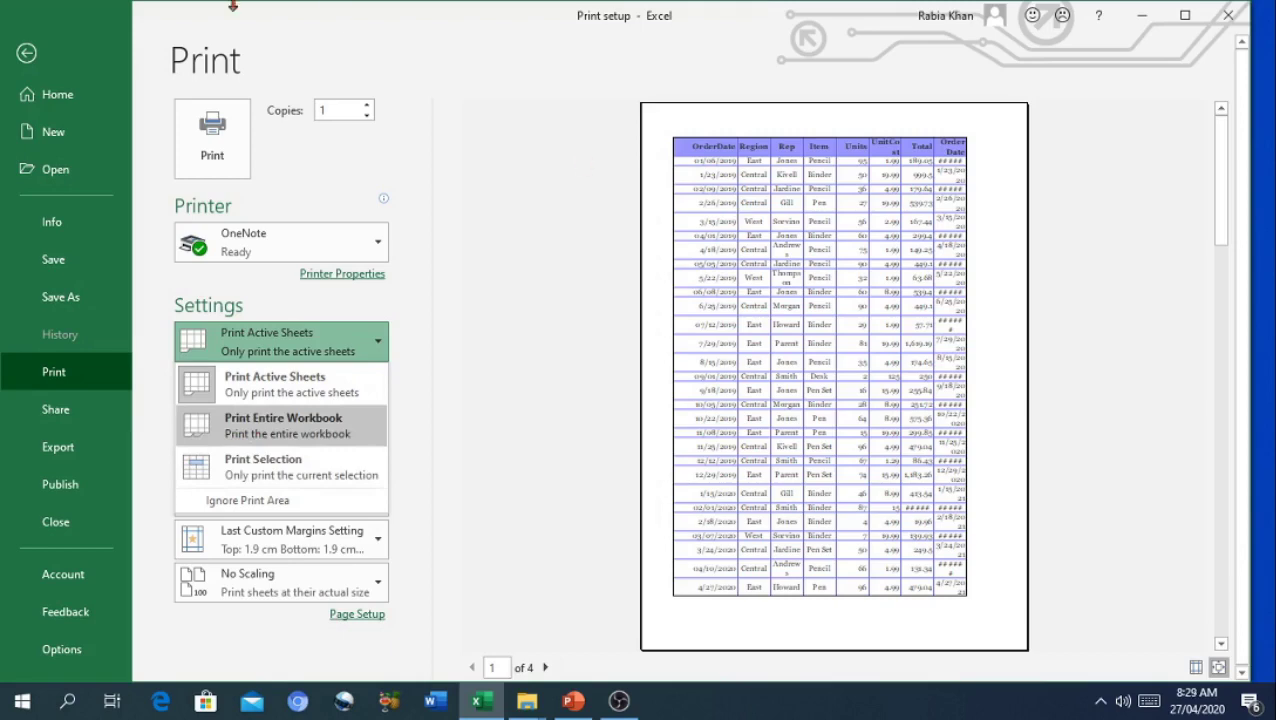
pyautogui.click(30, 58)
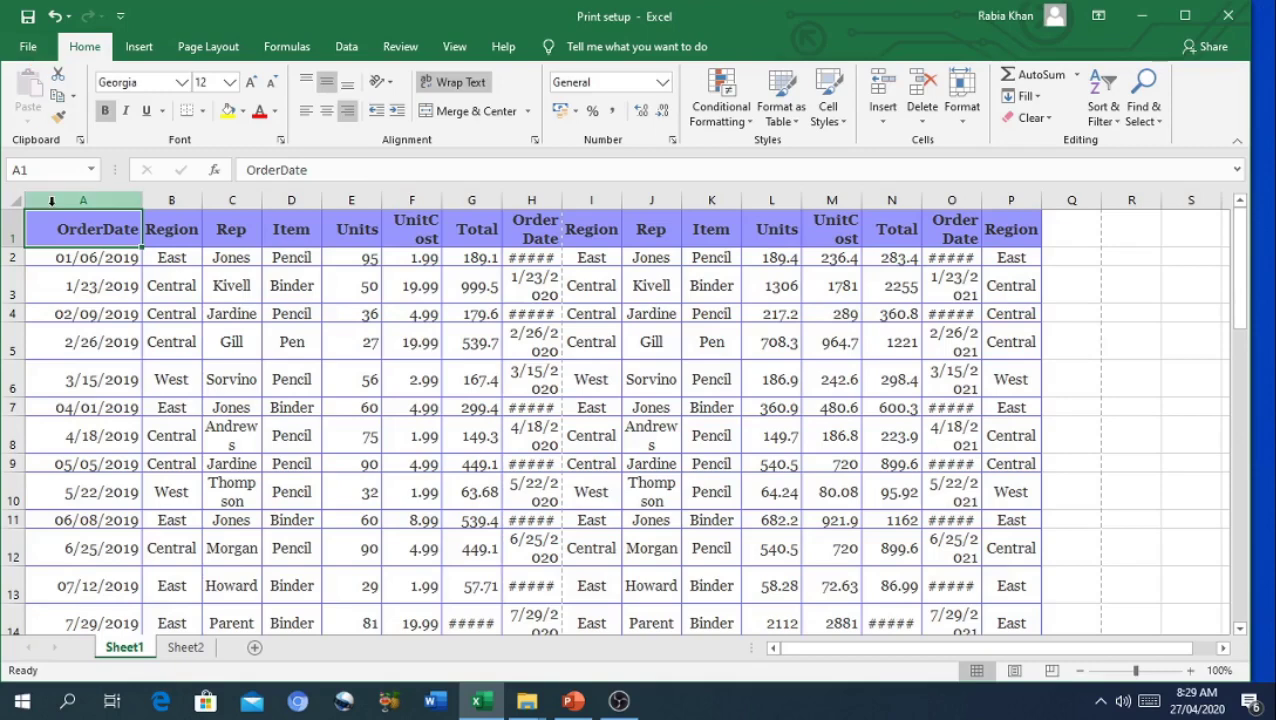
# Select a block of early orders starting at A1 and open the Print view.
pyautogui.moveTo(70, 225); pyautogui.dragTo(412, 488)
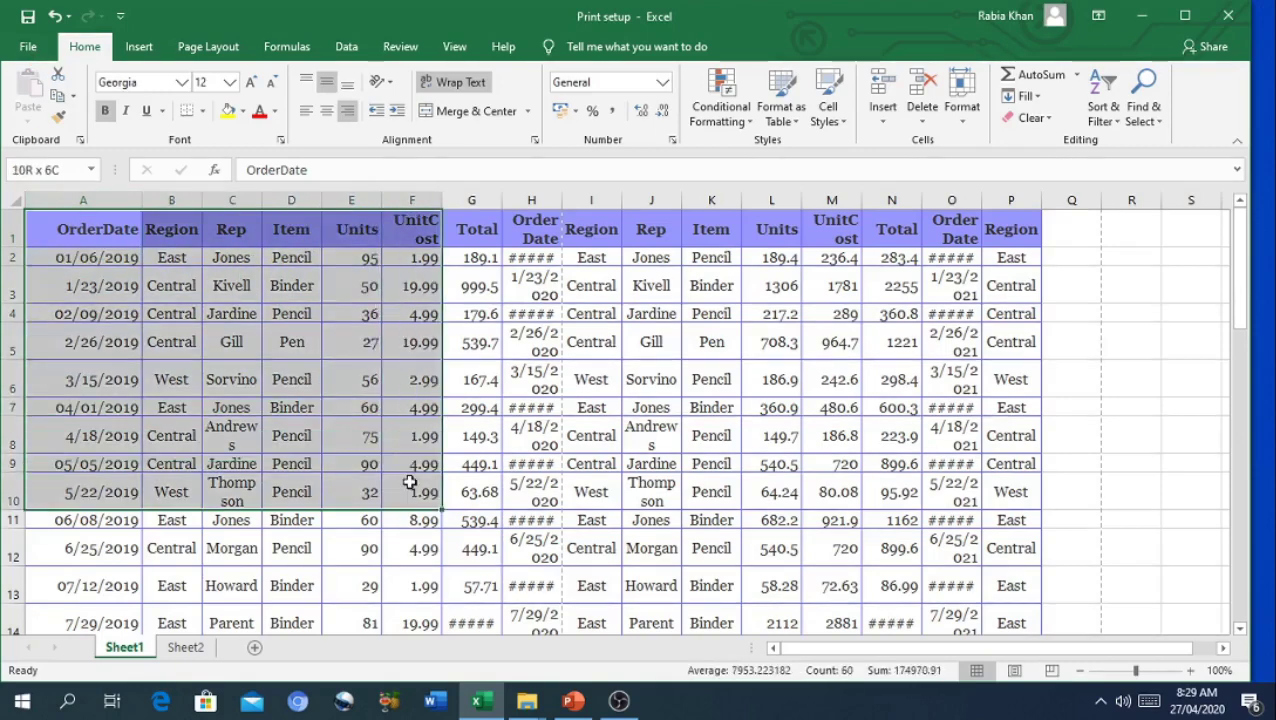
pyautogui.click(30, 50)
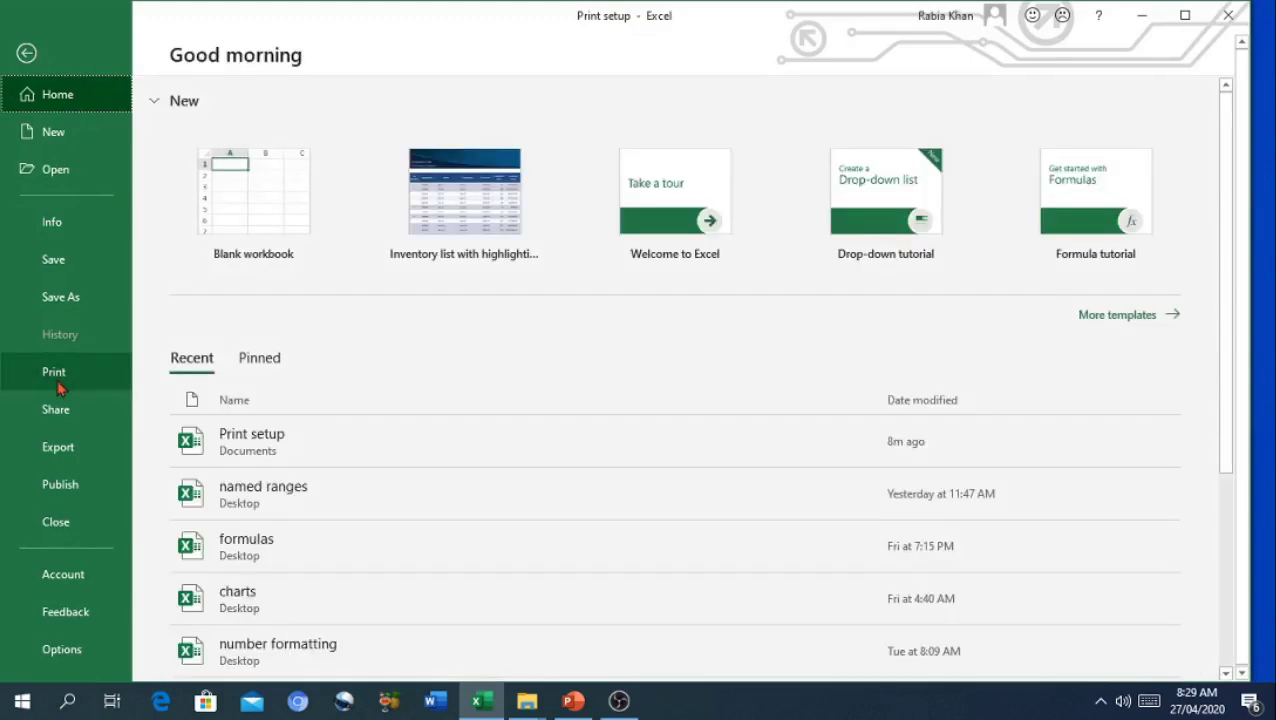
pyautogui.click(59, 389)
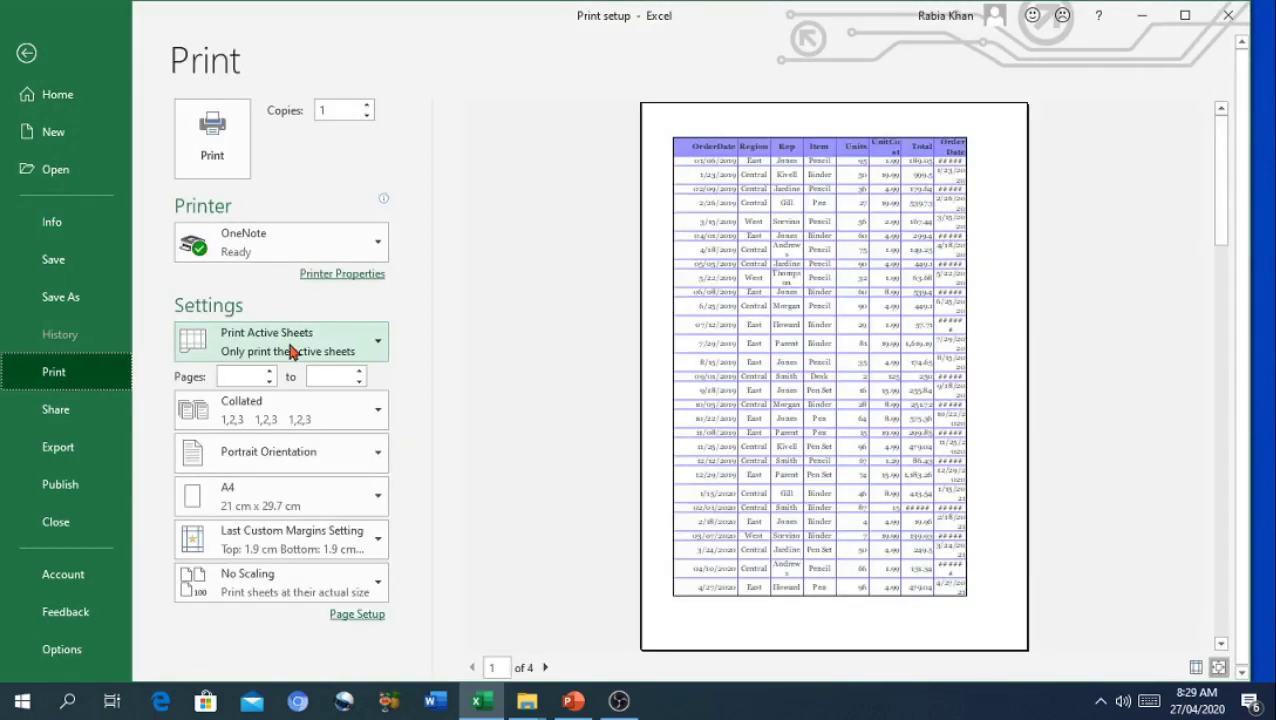
# Preview Print Selection, then return to previewing the active sheet as page 1 of 4.
pyautogui.click(290, 350)
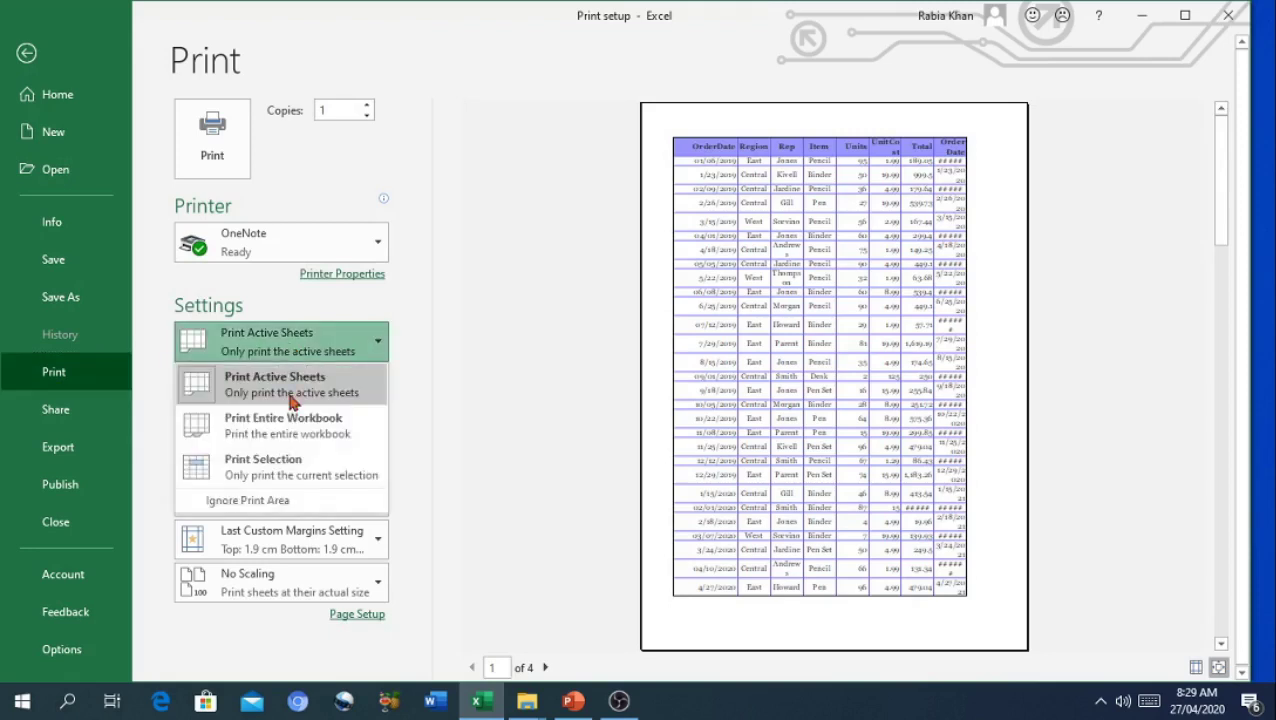
pyautogui.click(287, 470)
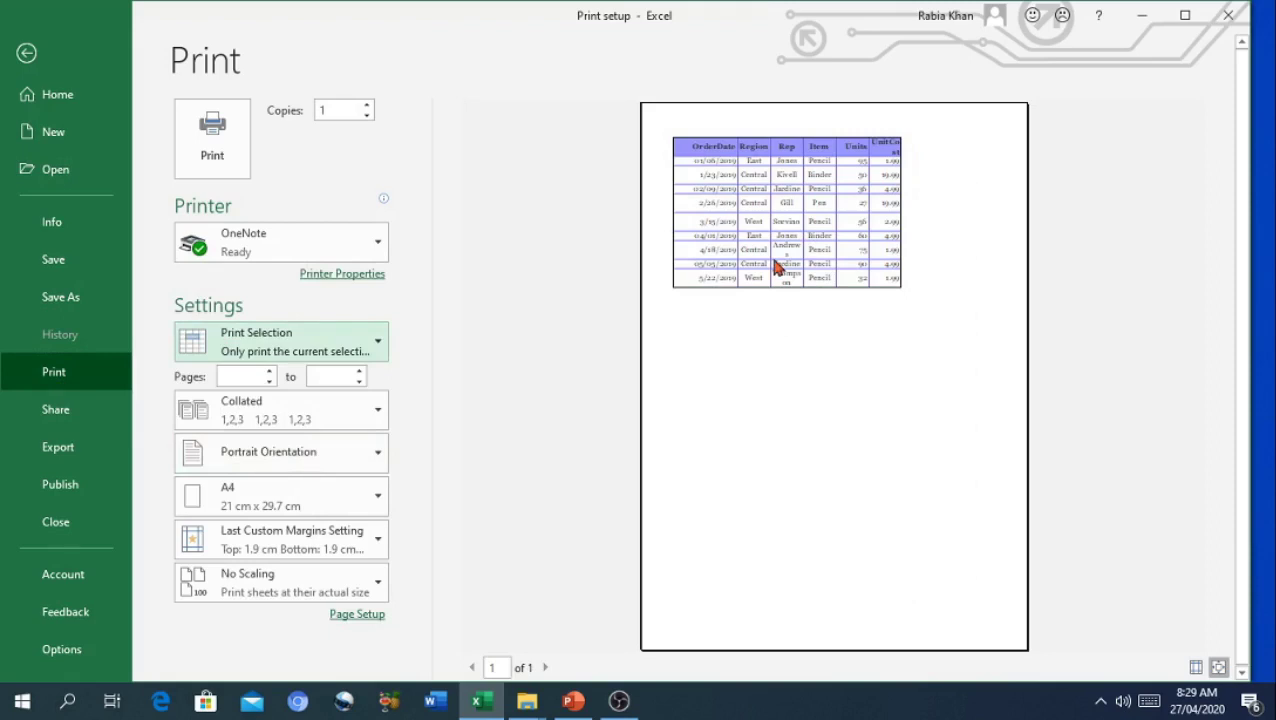
pyautogui.click(306, 346)
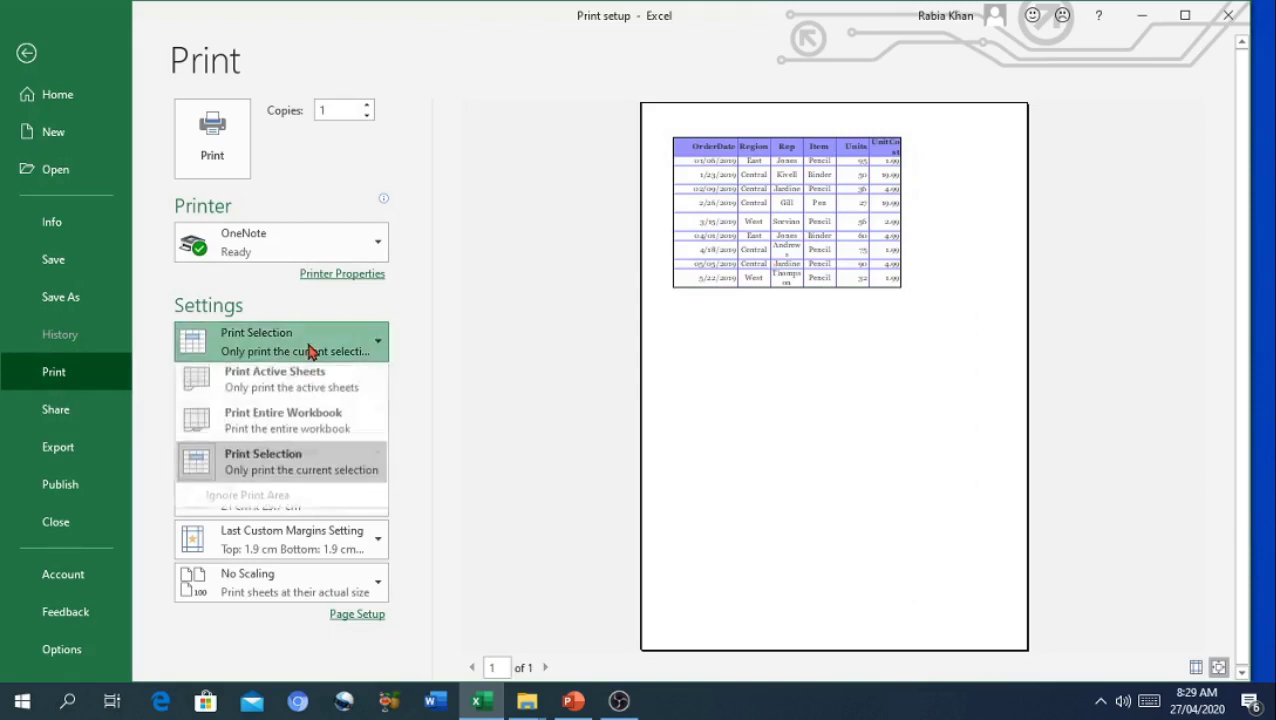
pyautogui.press('Escape')
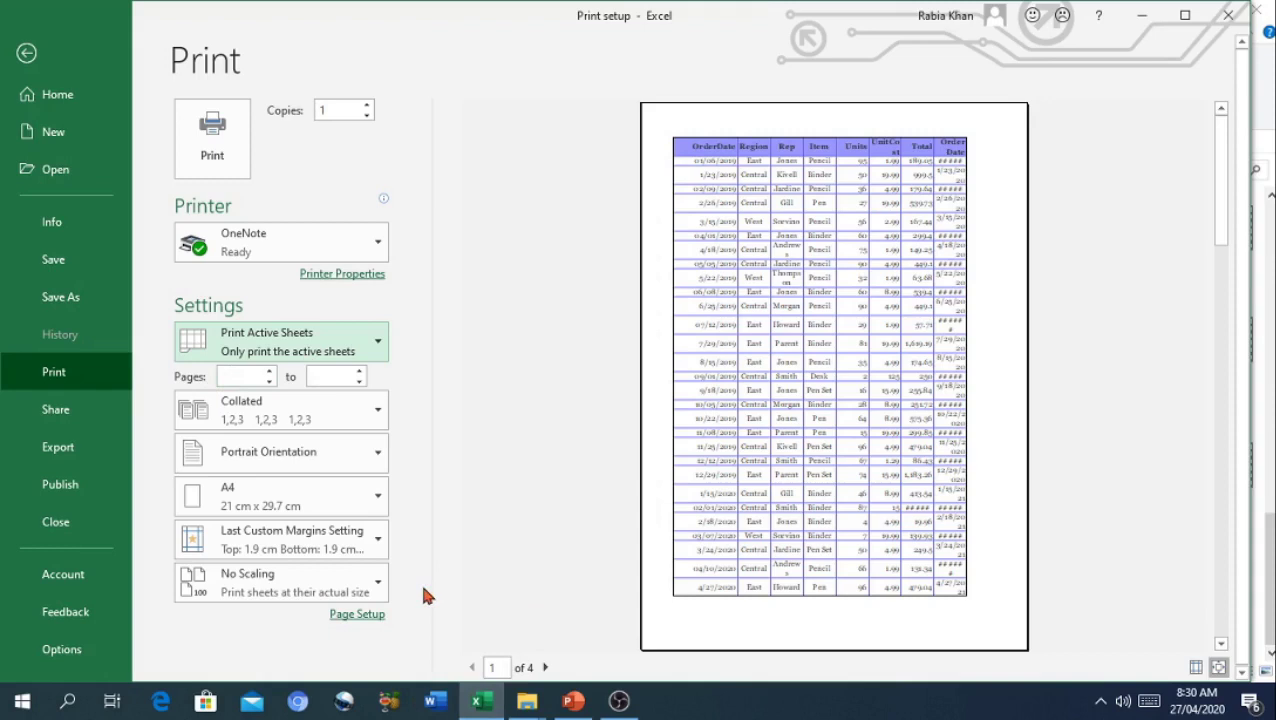
pyautogui.click(245, 380)
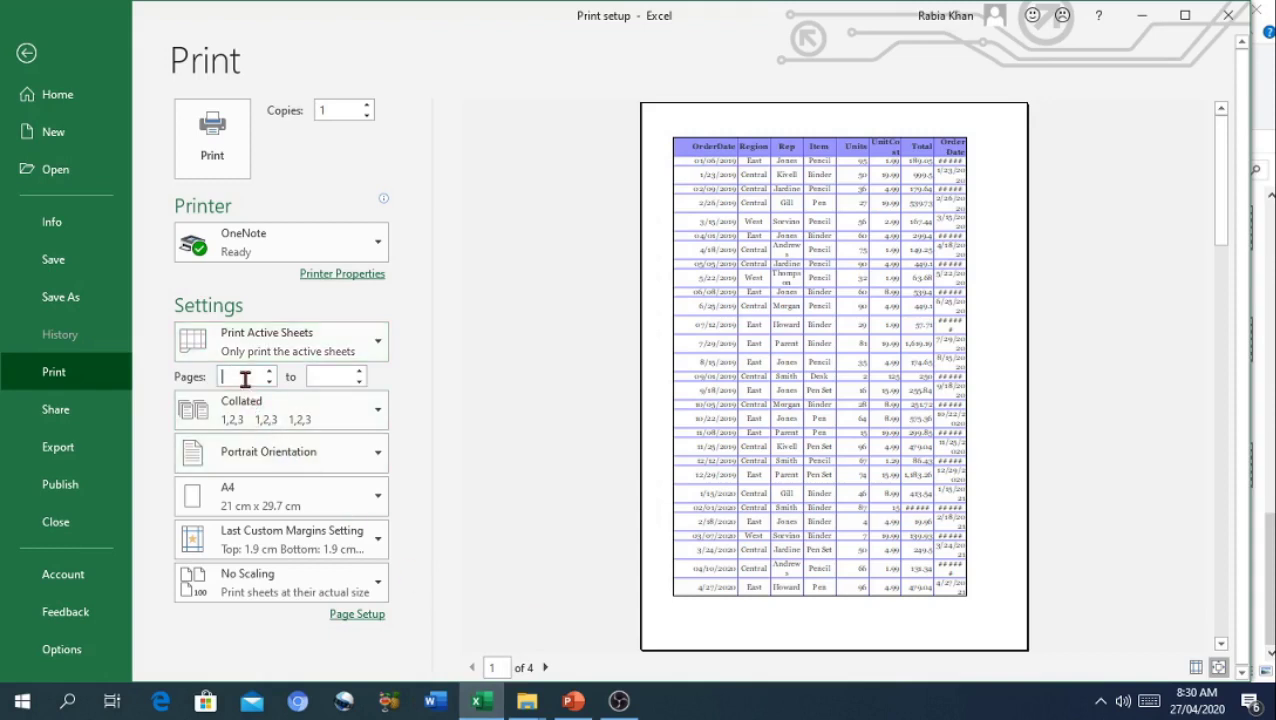
pyautogui.write('2')
pyautogui.write('4')
pyautogui.press('BackSpace')
pyautogui.click(317, 377)
pyautogui.write('4')
pyautogui.click(359, 378)
pyautogui.click(270, 371)
pyautogui.click(270, 371)
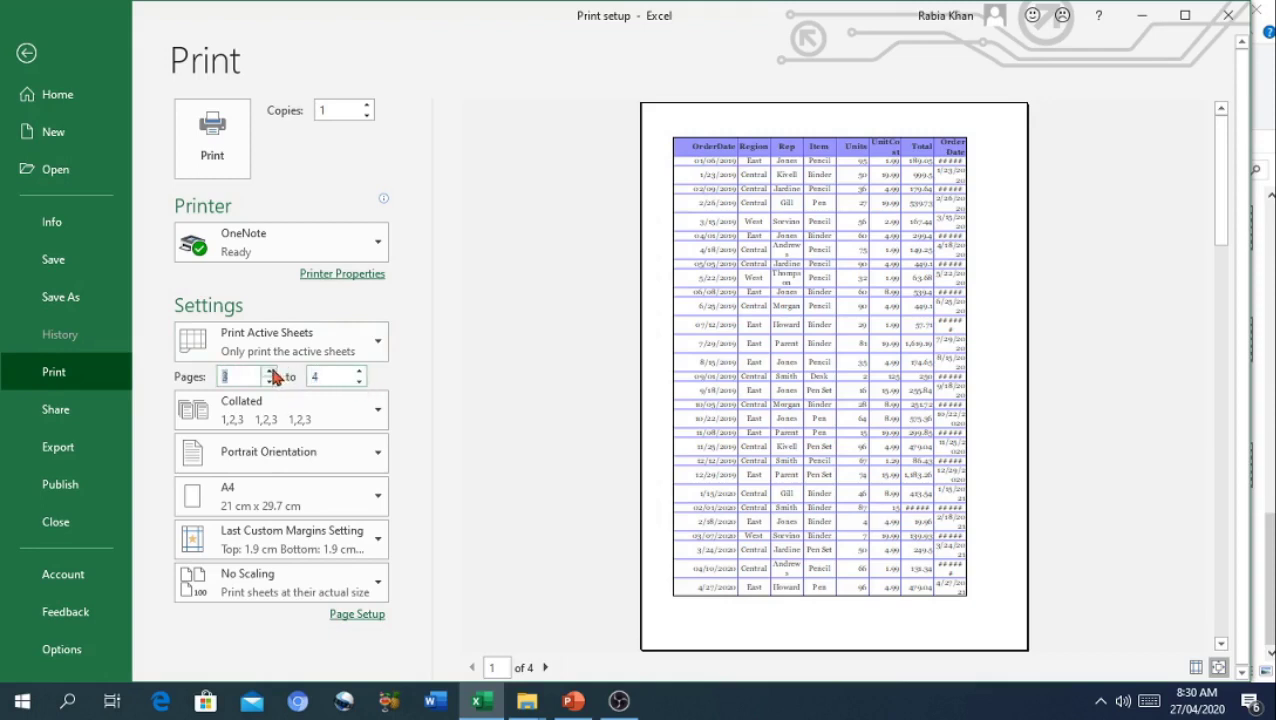
pyautogui.click(333, 376)
pyautogui.press('BackSpace')
pyautogui.doubleClick(247, 371)
pyautogui.press('BackSpace')
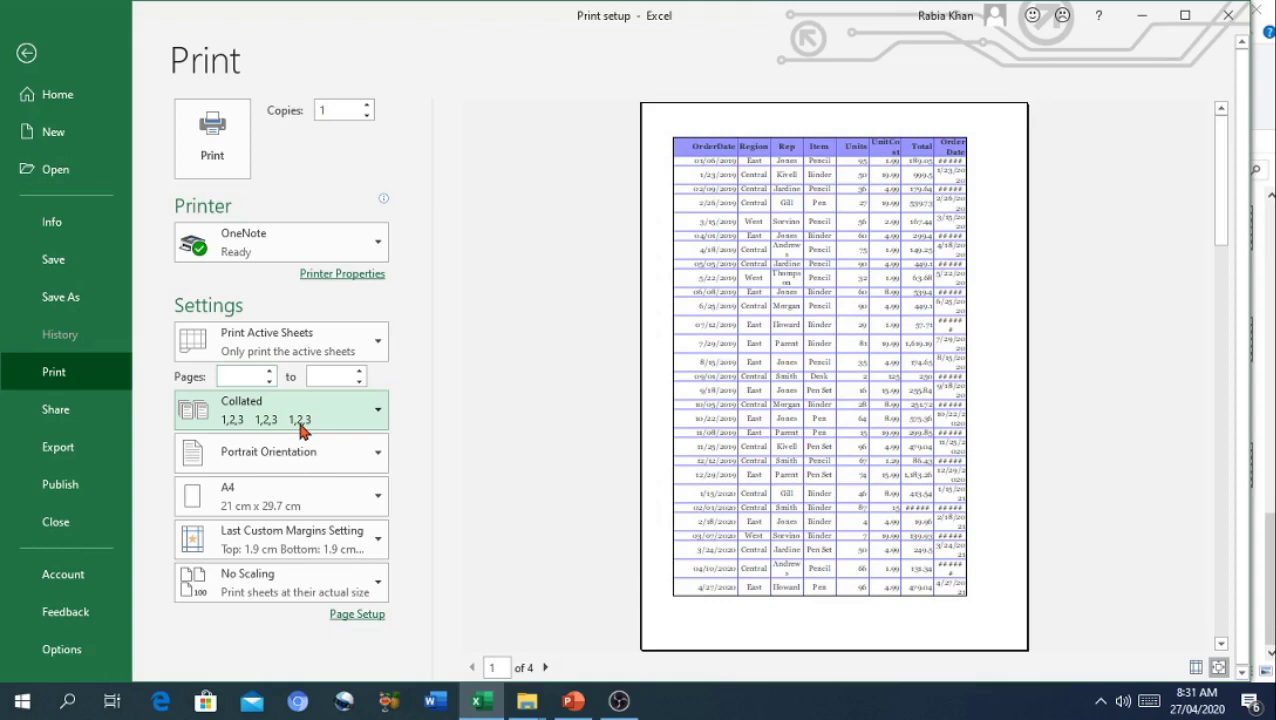
pyautogui.click(303, 428)
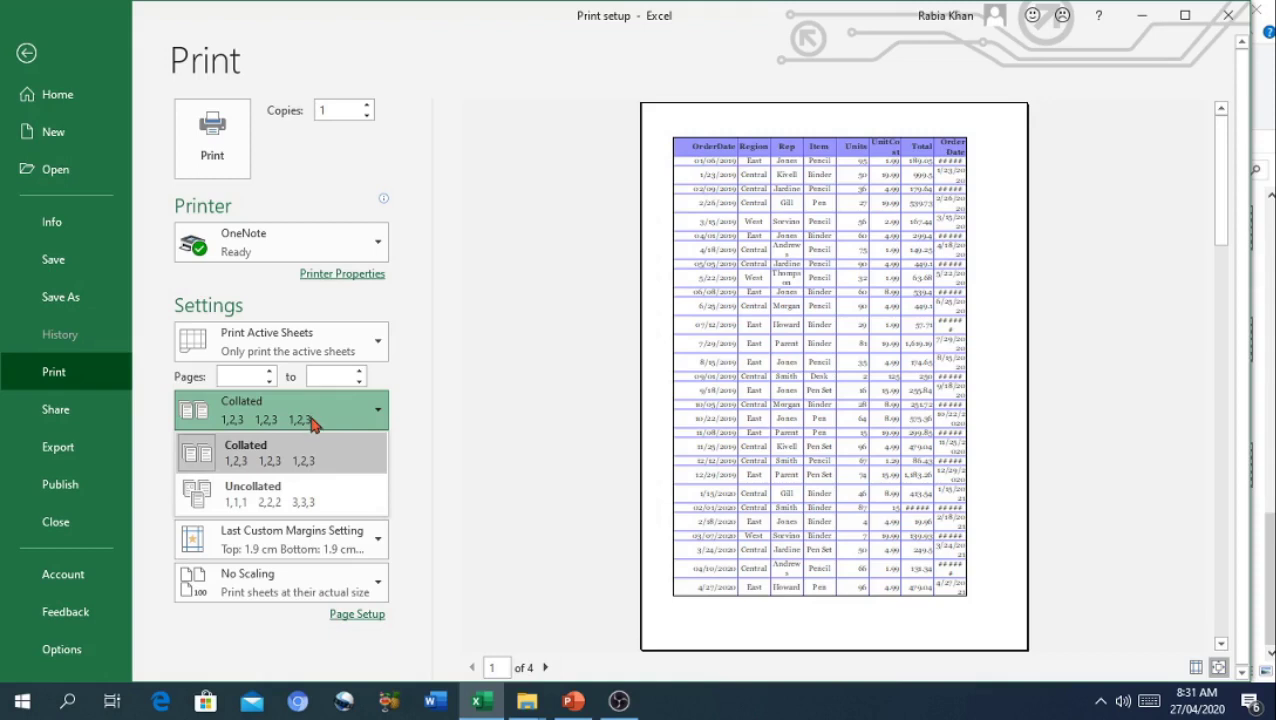
pyautogui.click(311, 424)
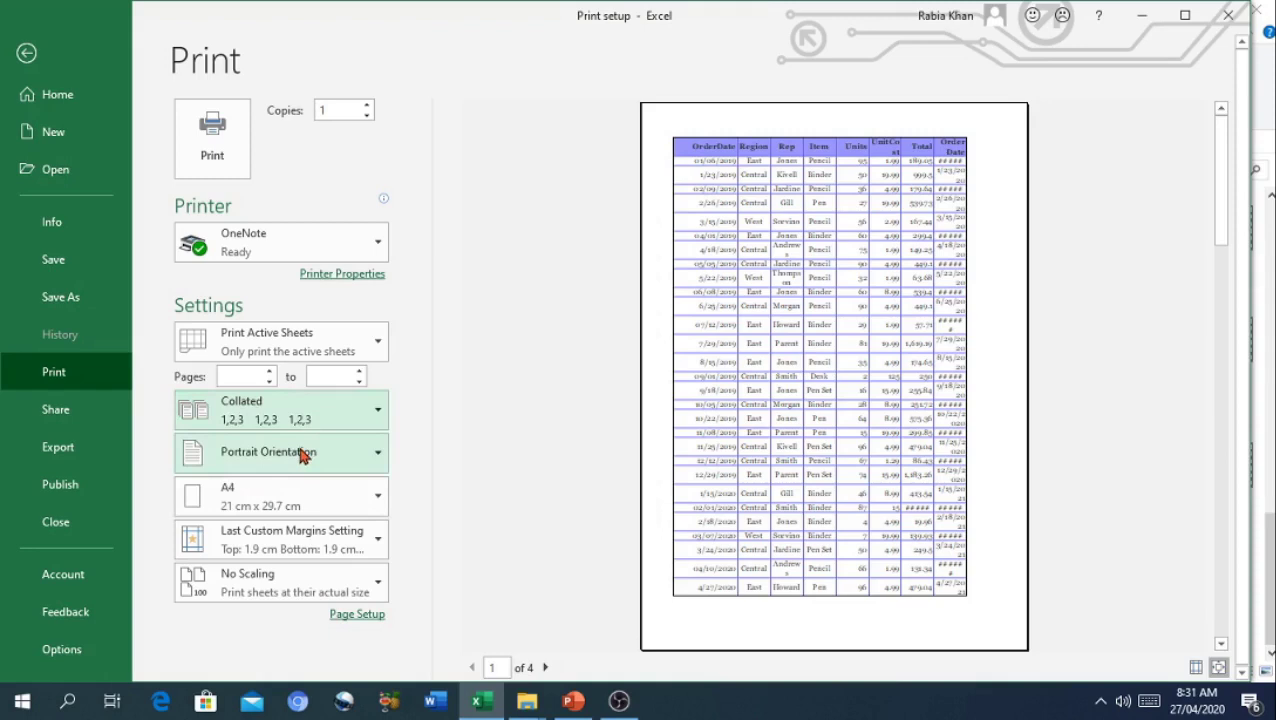
pyautogui.click(303, 455)
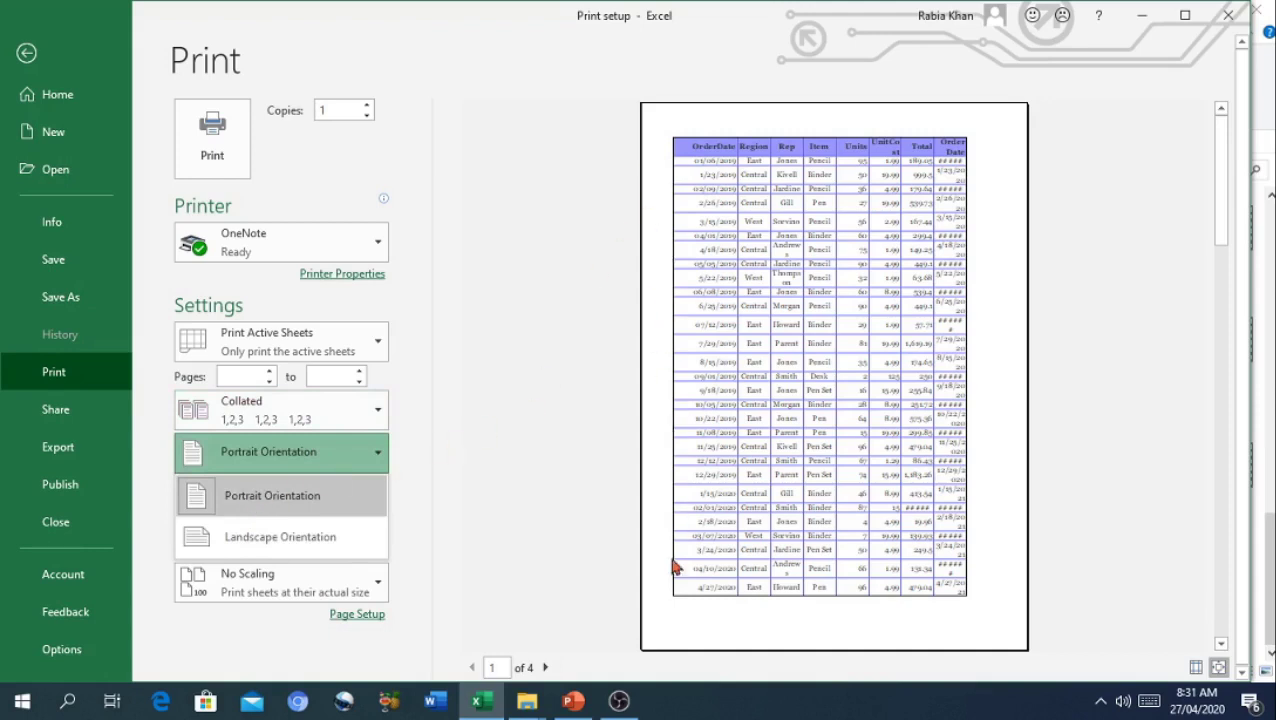
pyautogui.click(333, 536)
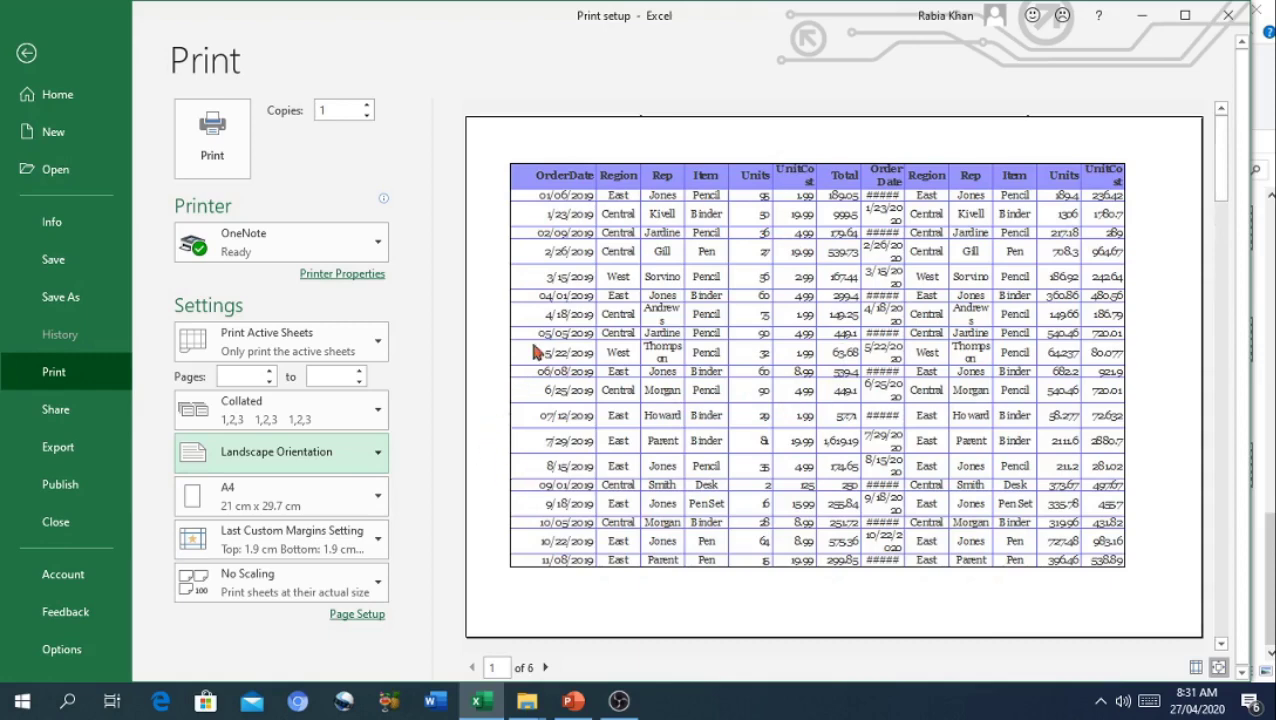
pyautogui.click(265, 452)
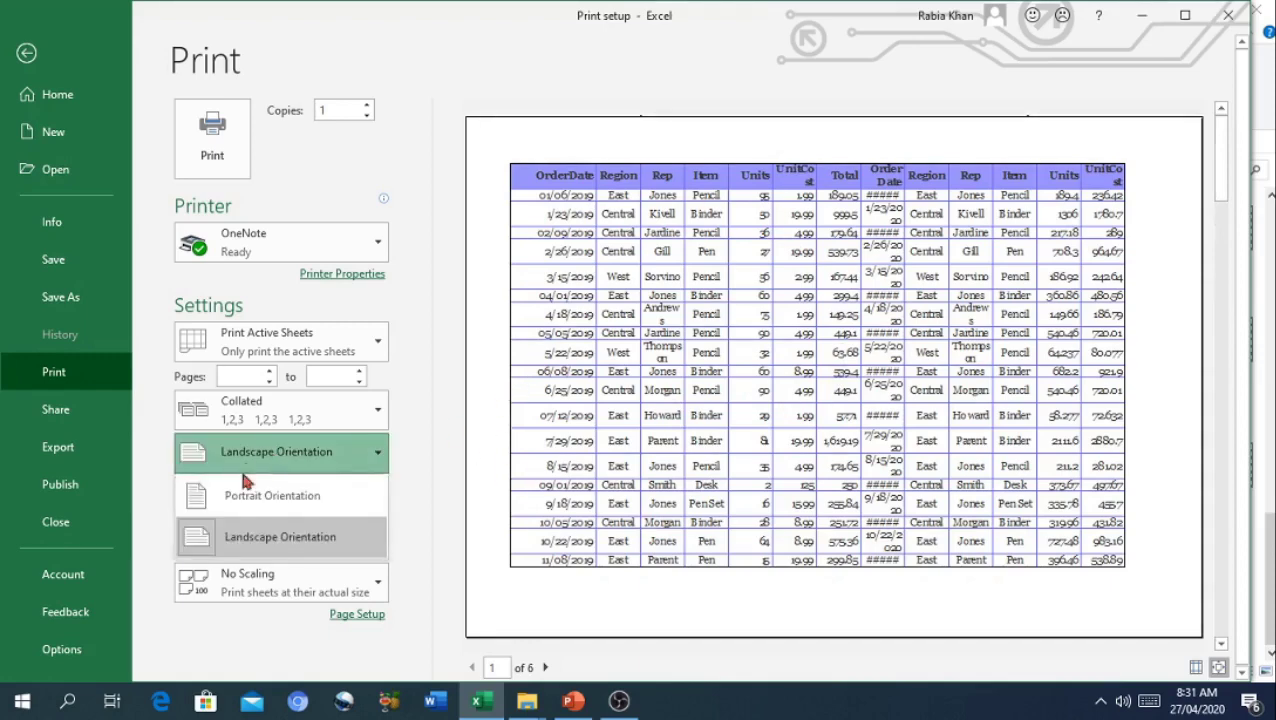
pyautogui.click(245, 497)
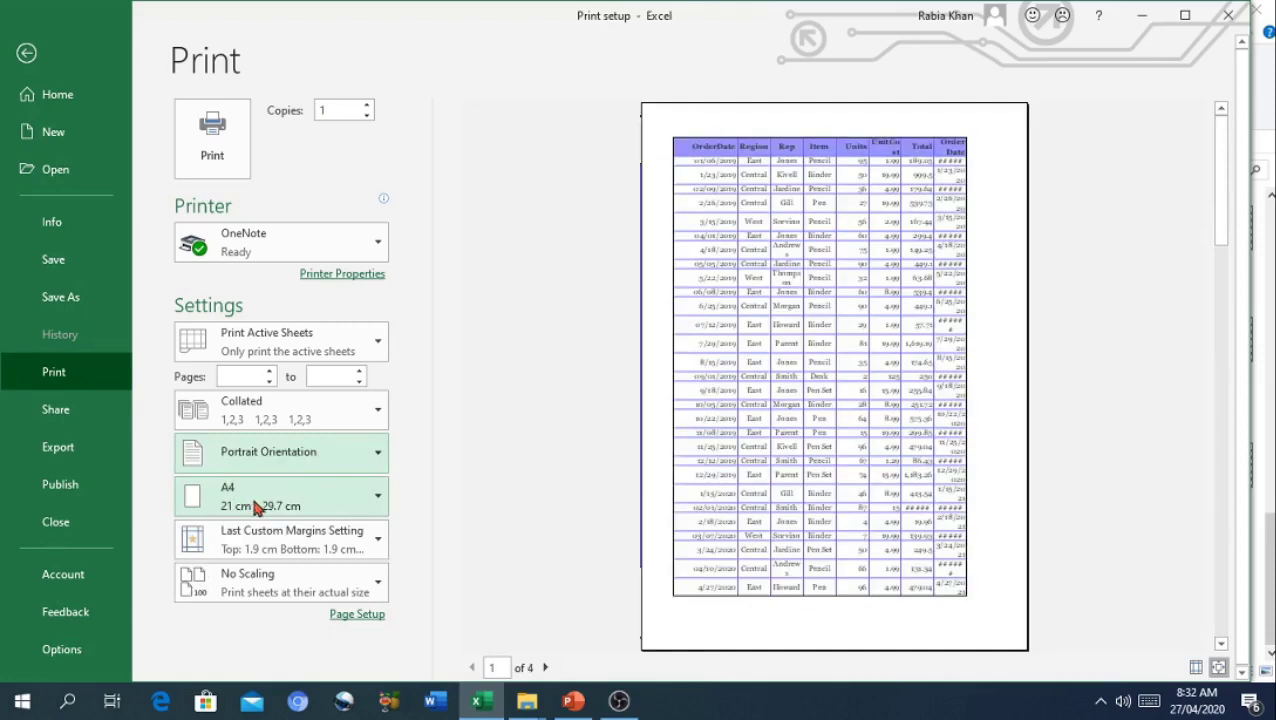
pyautogui.click(267, 506)
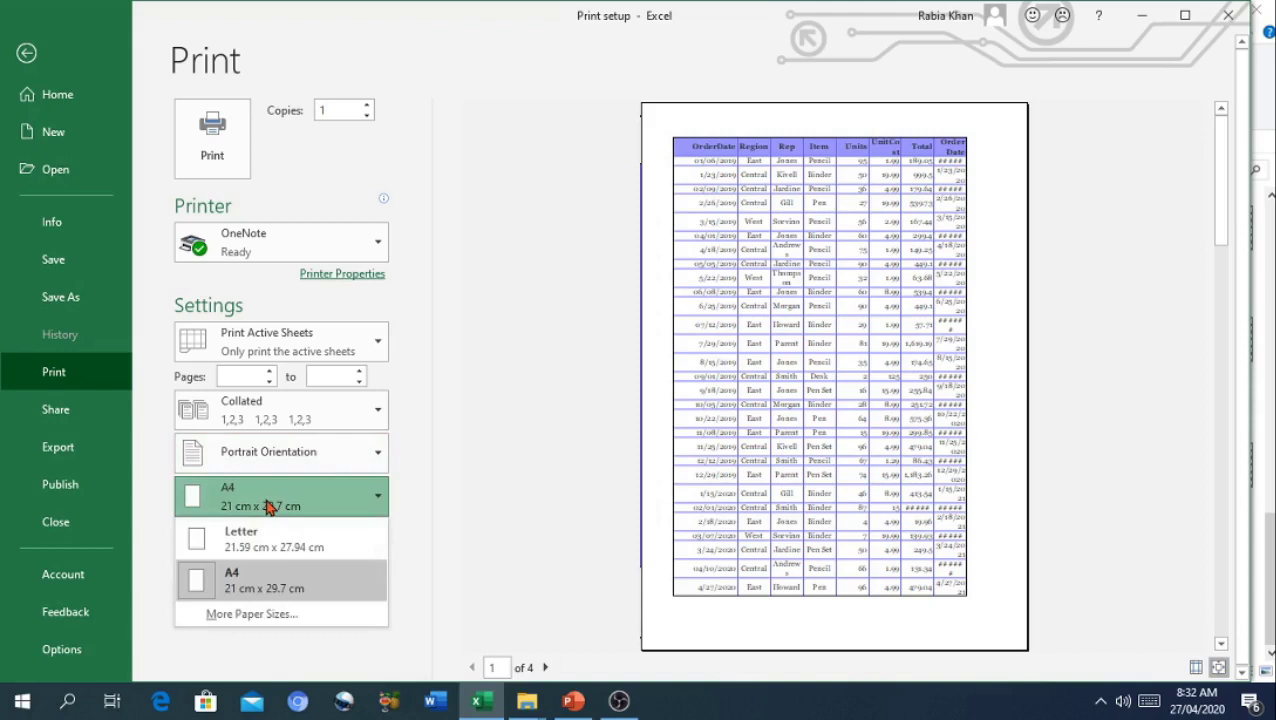
pyautogui.click(267, 506)
pyautogui.click(267, 506)
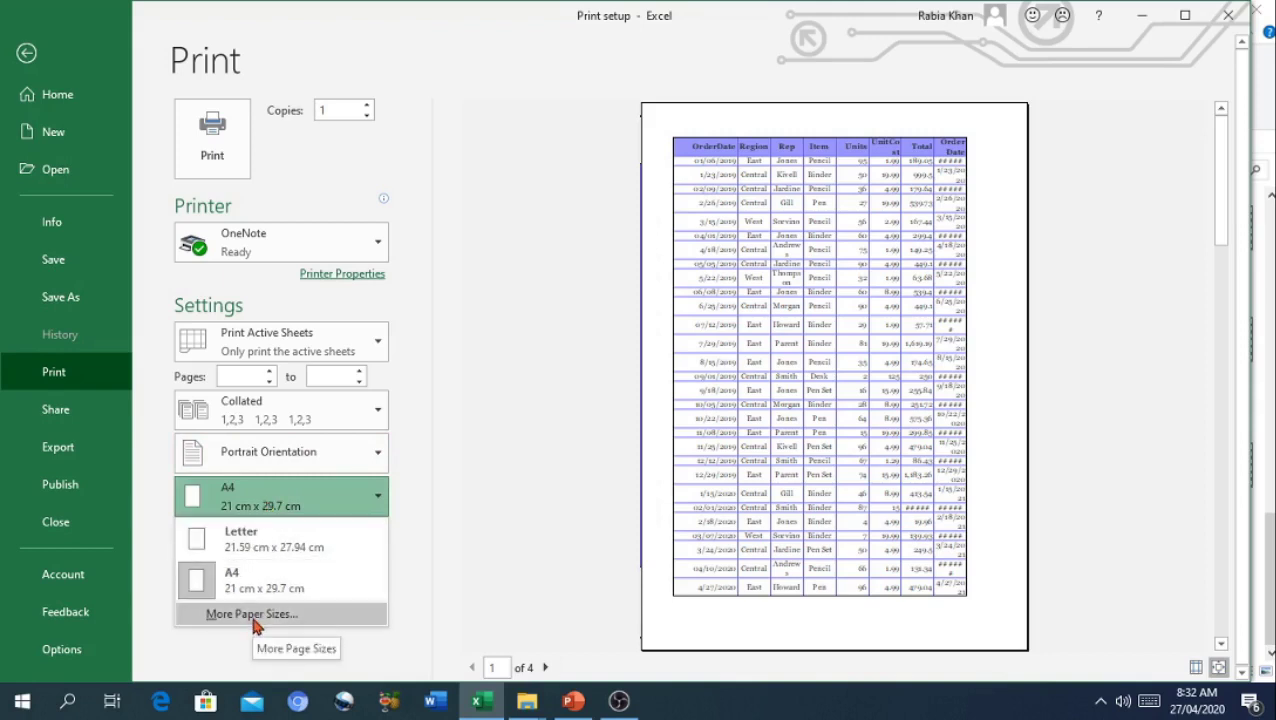
pyautogui.click(305, 498)
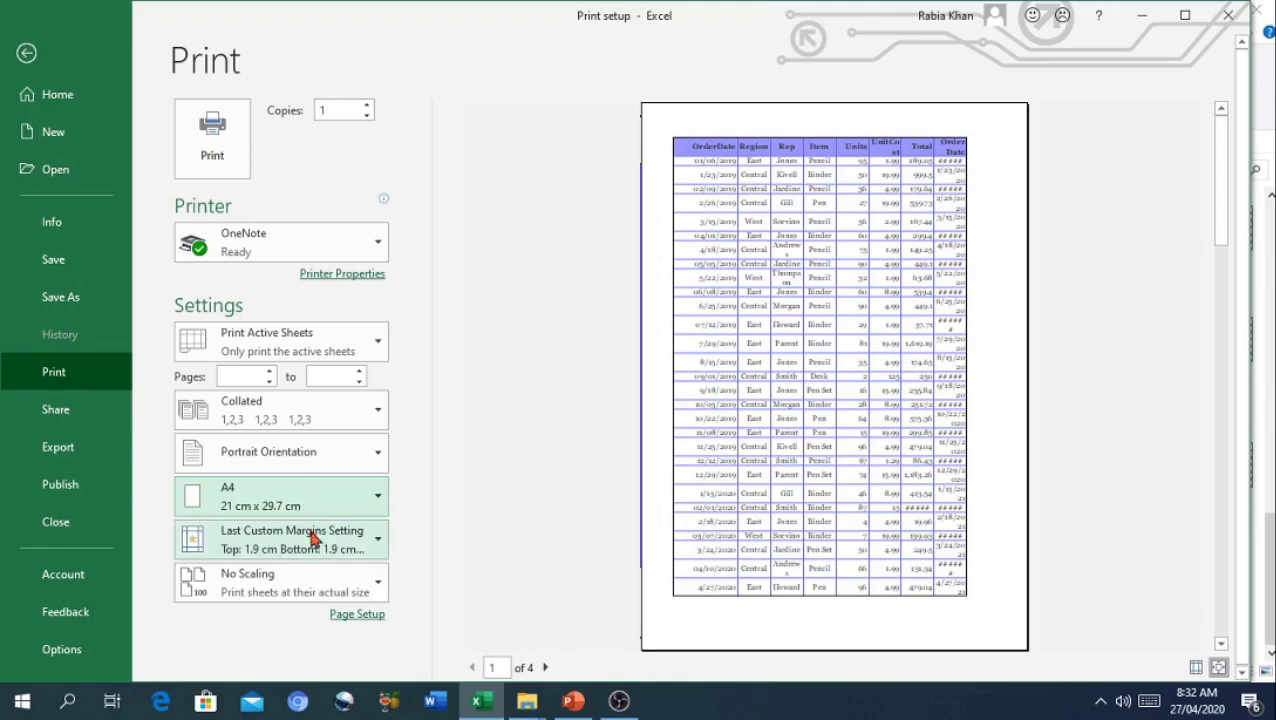
# Try the Wide and Narrow margin presets, then settle on Normal.
pyautogui.click(313, 538)
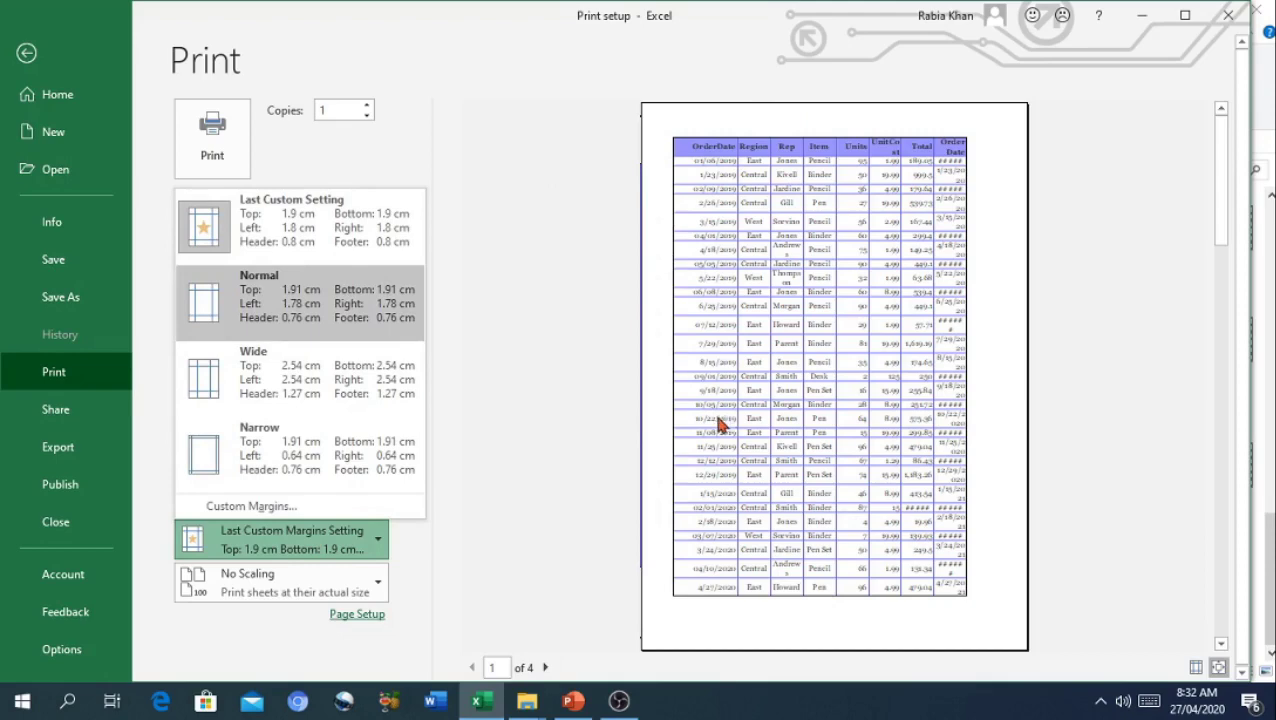
pyautogui.click(330, 368)
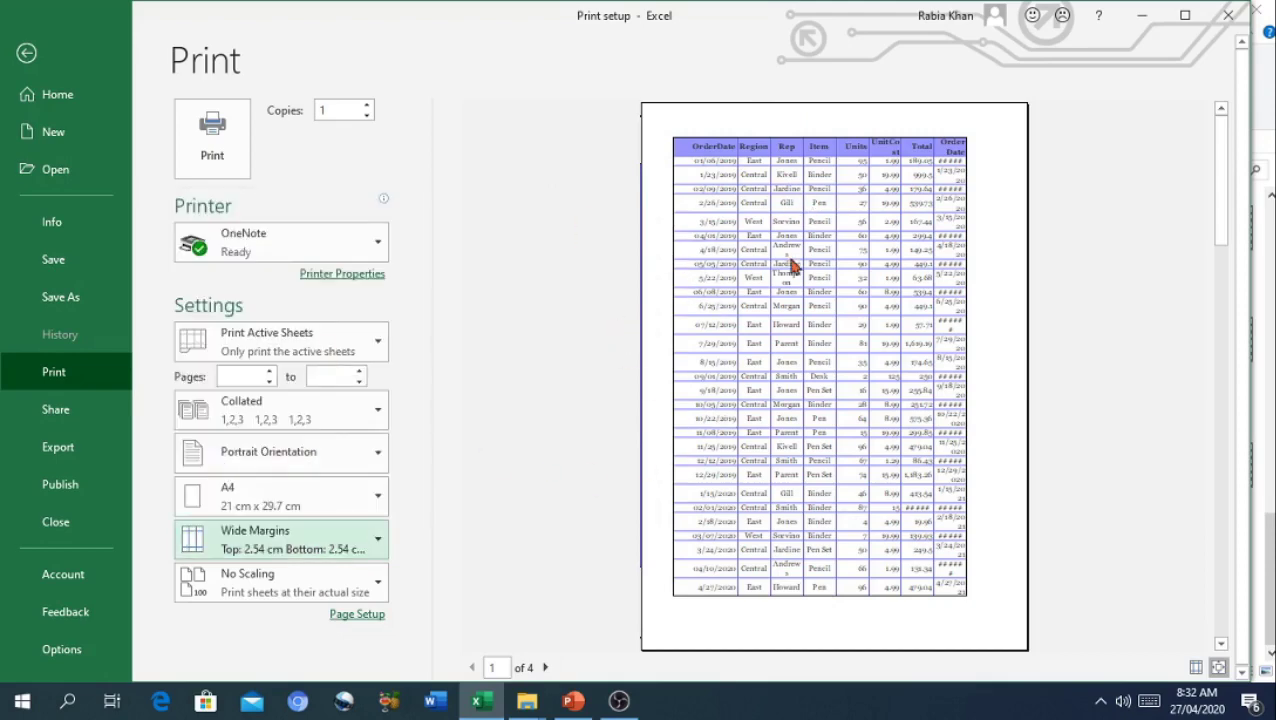
pyautogui.click(287, 549)
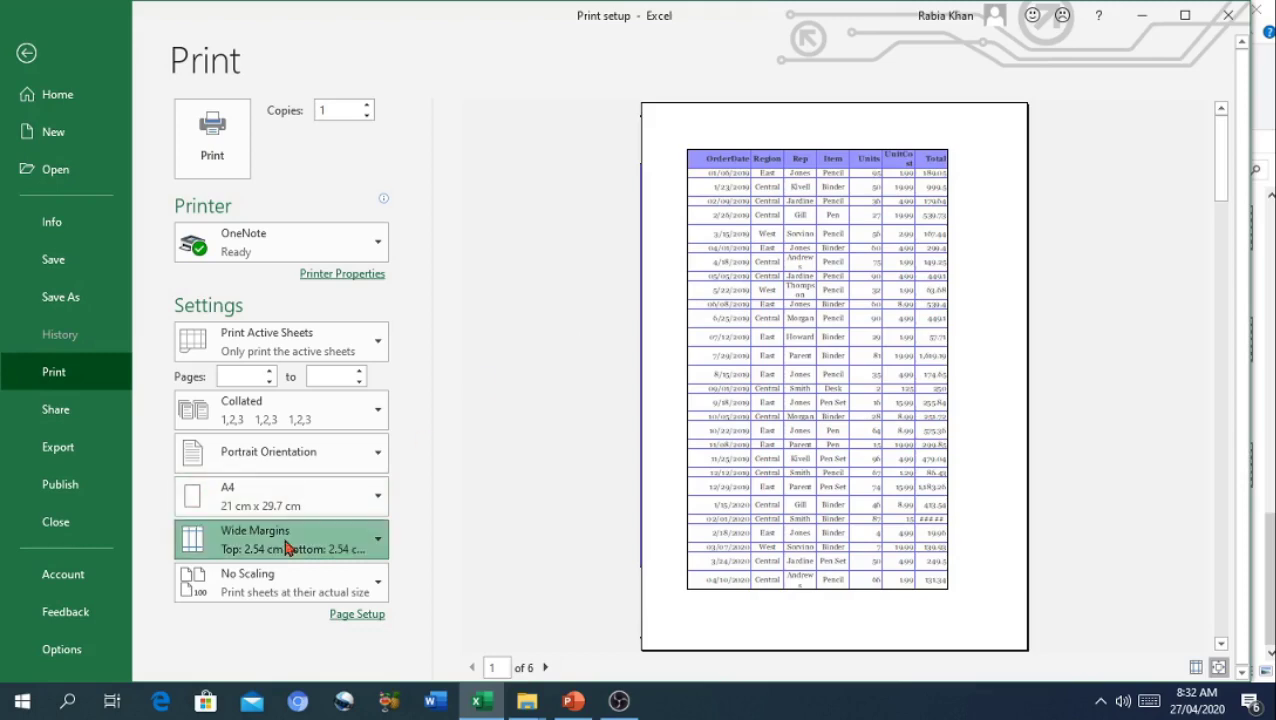
pyautogui.click(298, 452)
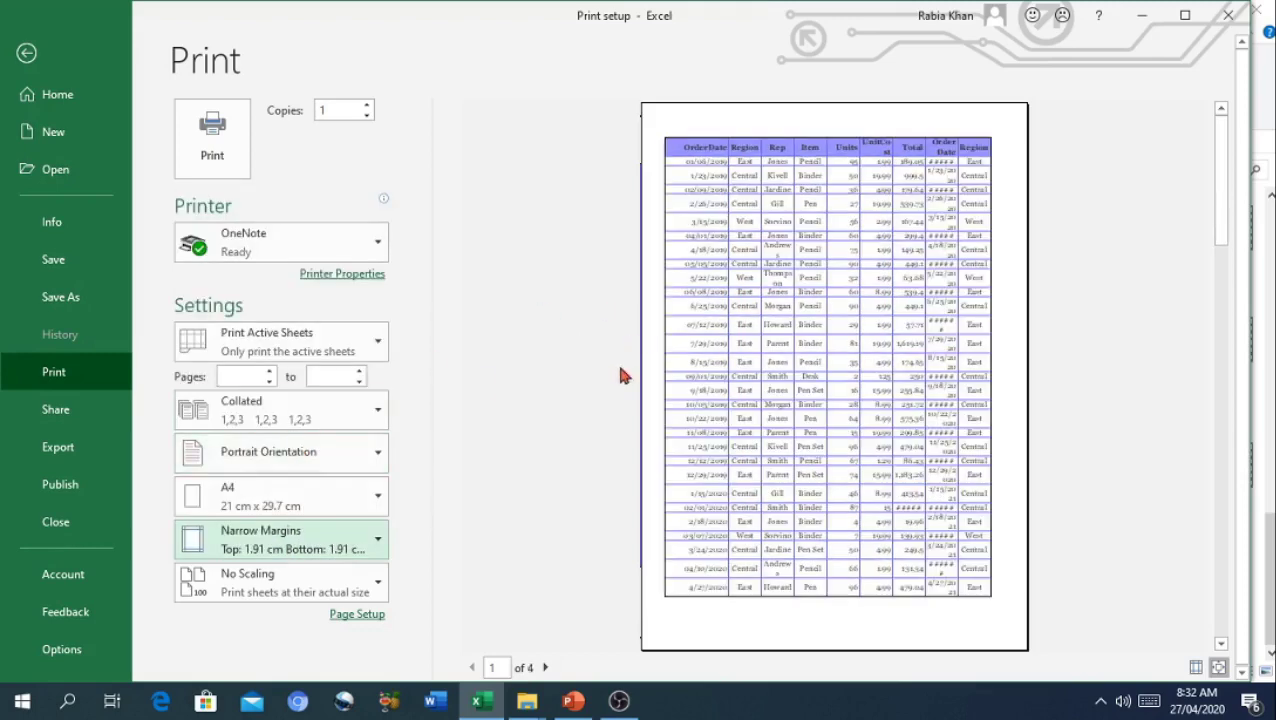
pyautogui.click(289, 535)
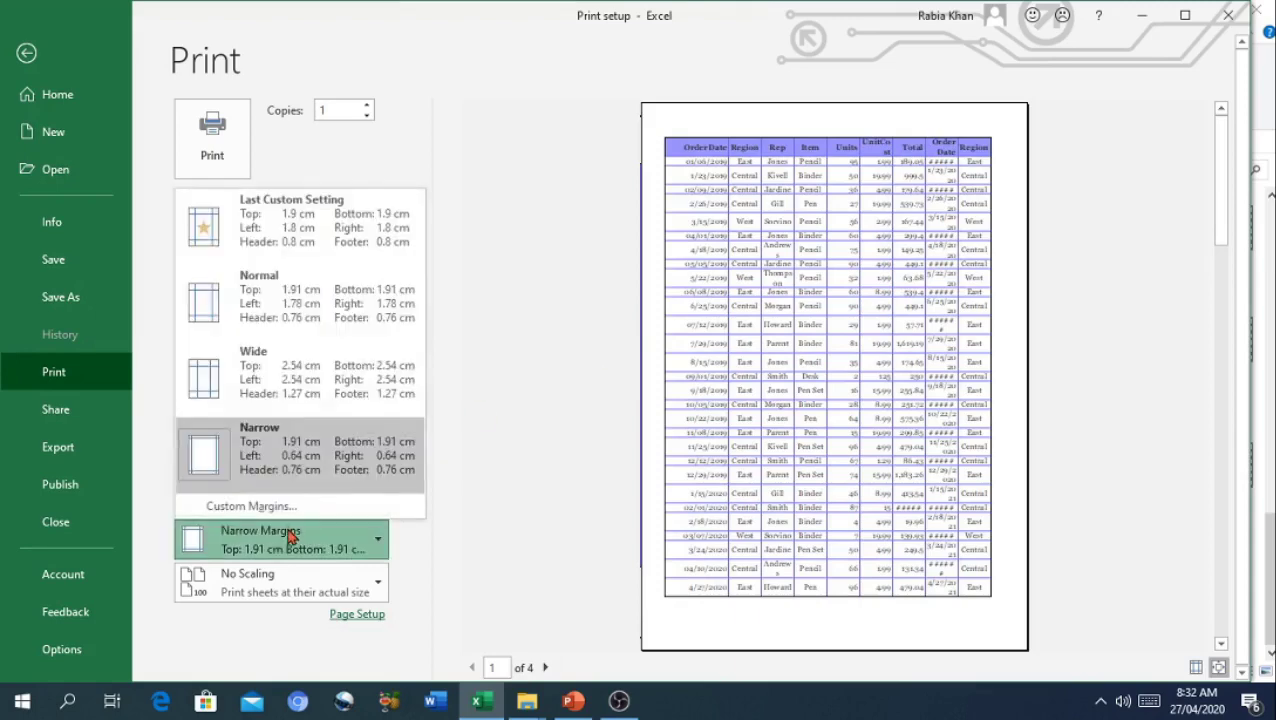
pyautogui.click(286, 306)
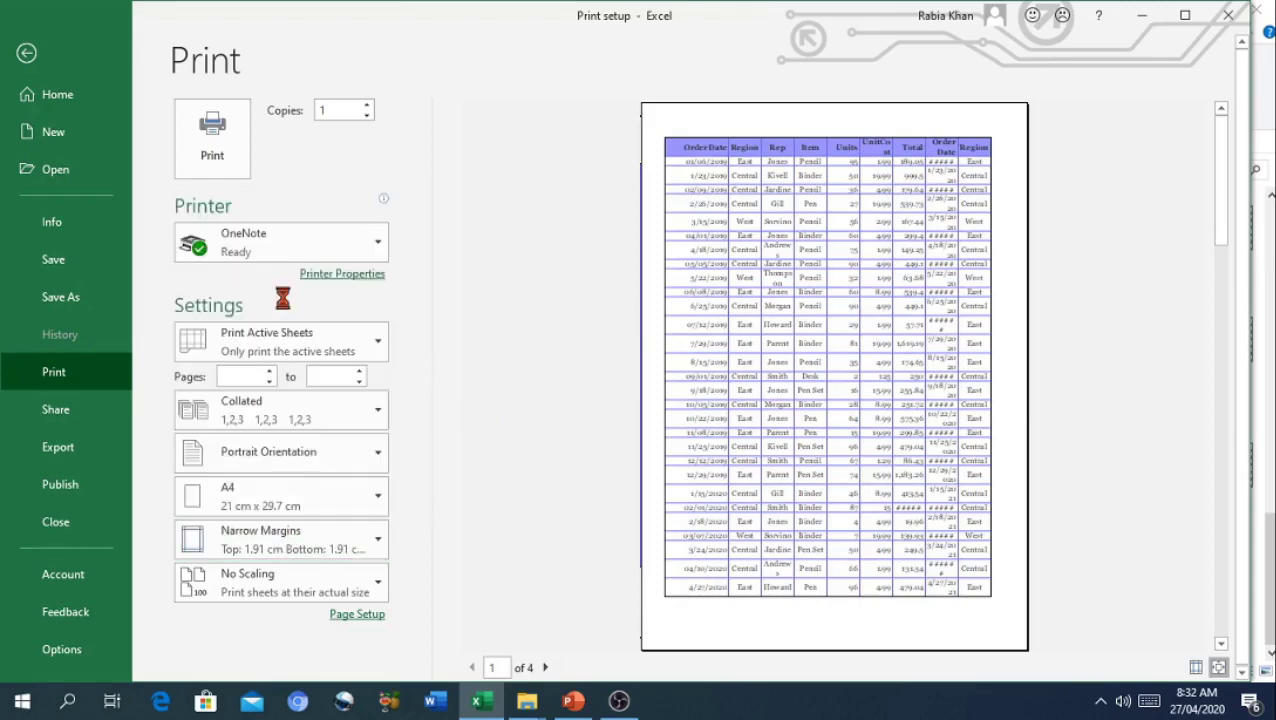
# Look at Custom Margins, with top and bottom at 1.91 cm, and close without changes.
pyautogui.click(245, 548)
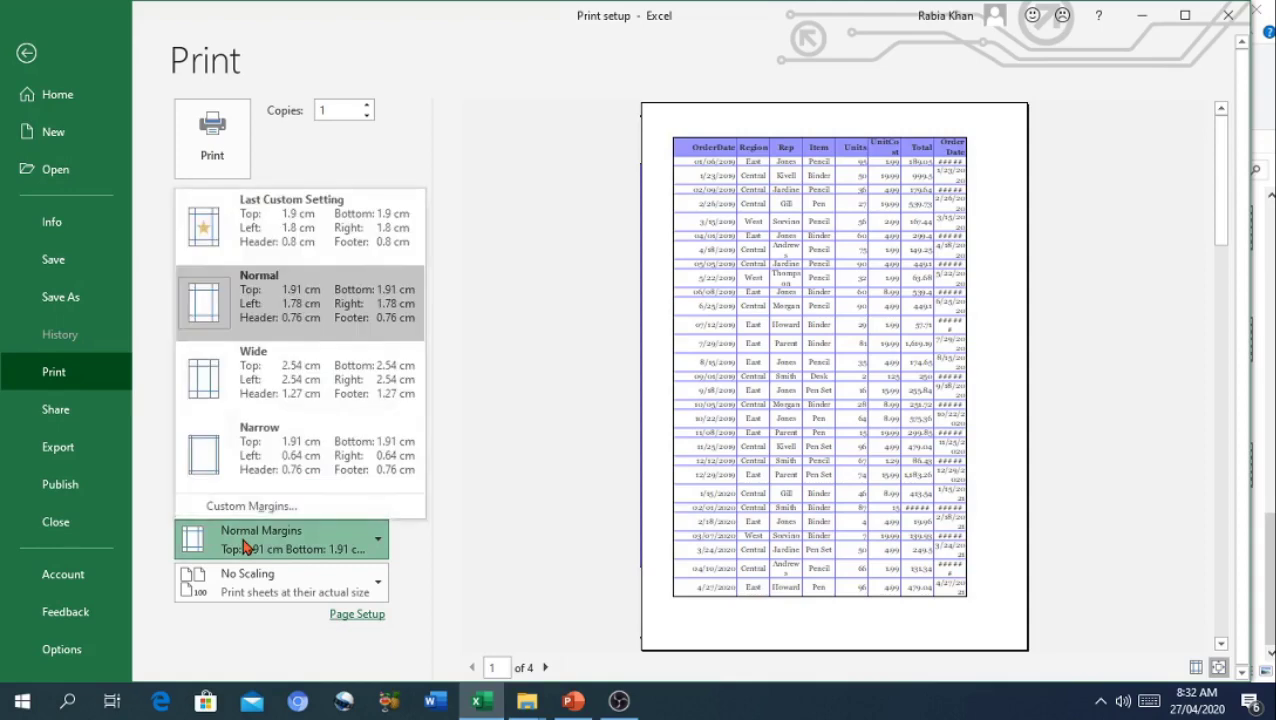
pyautogui.click(246, 507)
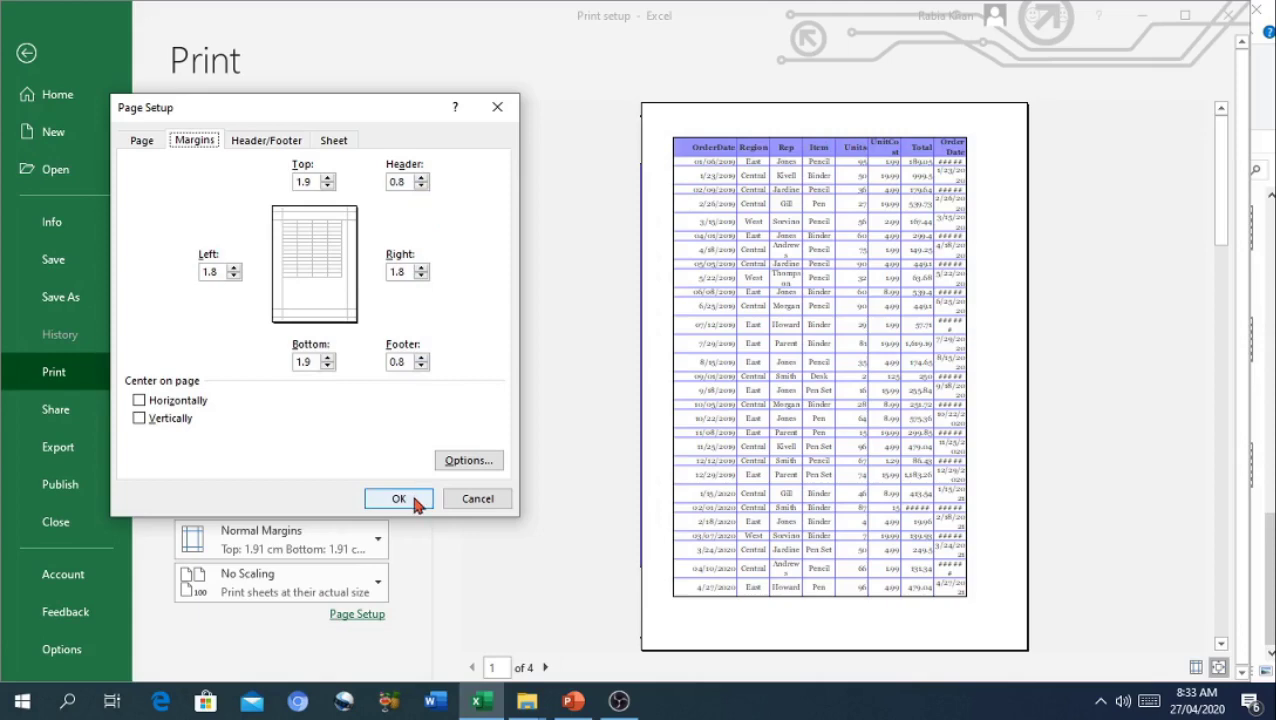
pyautogui.click(466, 500)
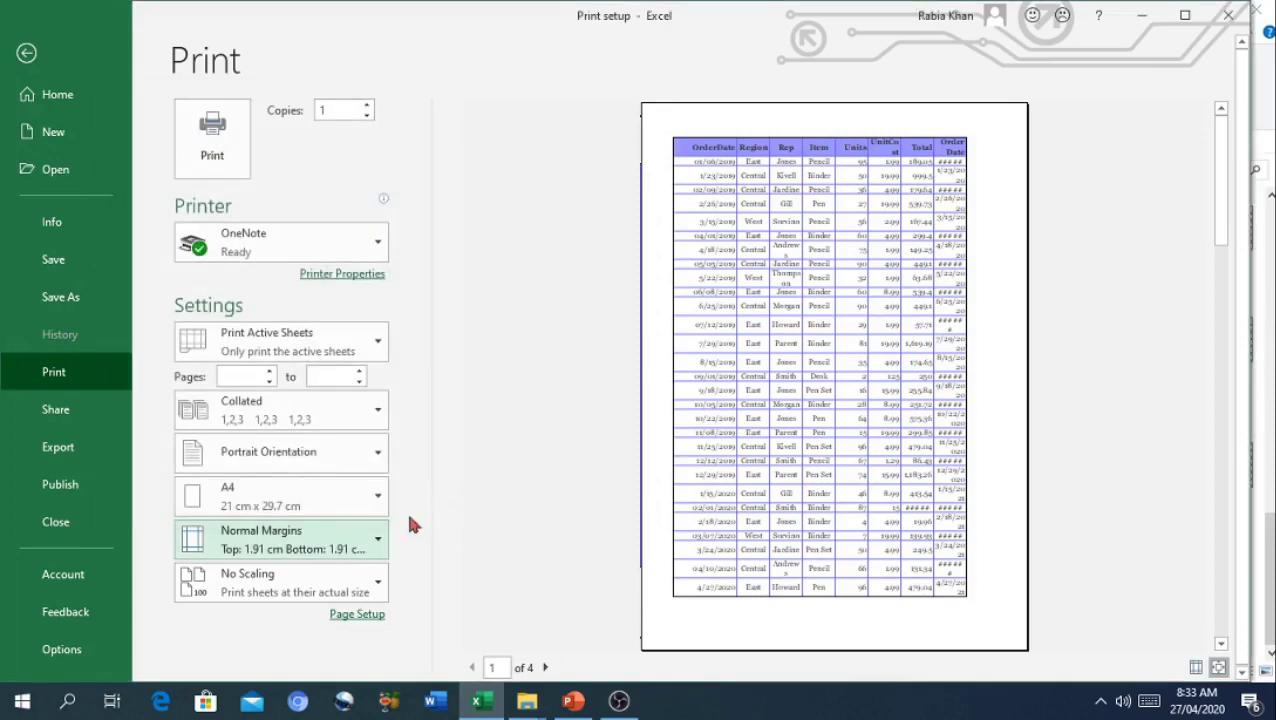
# Compare the scaling choices, including fitting the sheet on one page, and keep No Scaling across 4 pages.
pyautogui.click(310, 582)
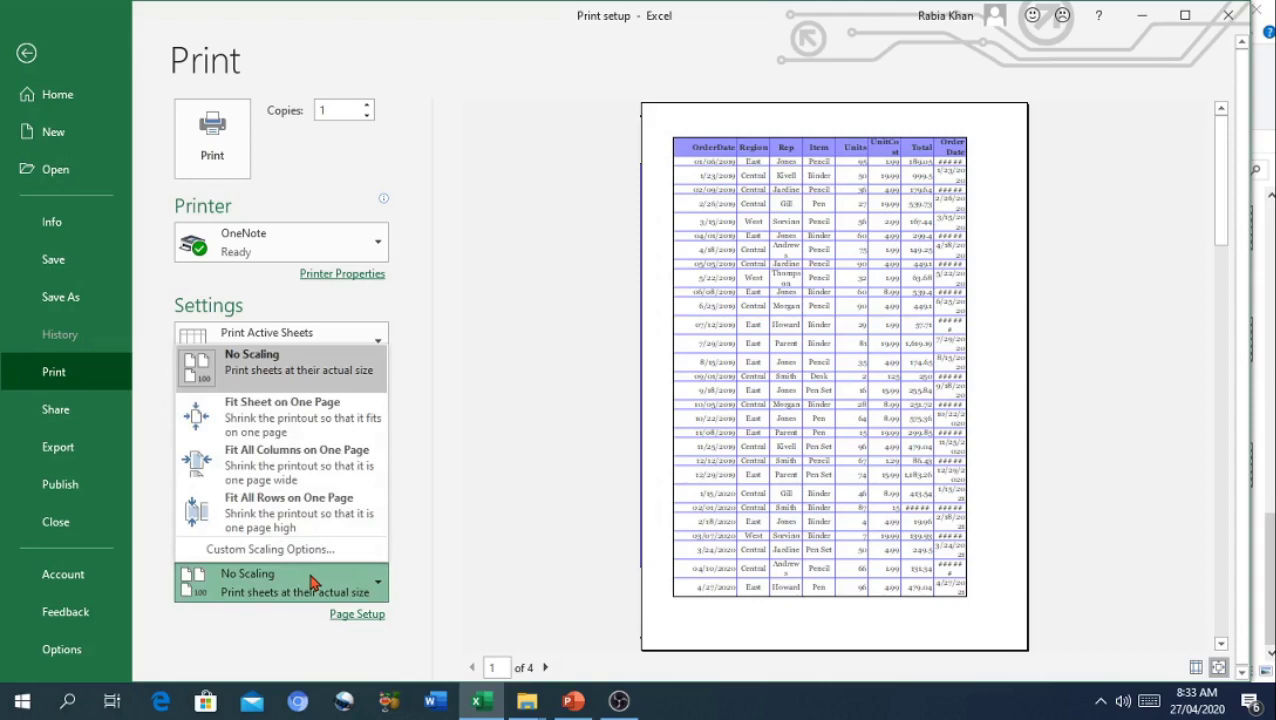
pyautogui.click(425, 445)
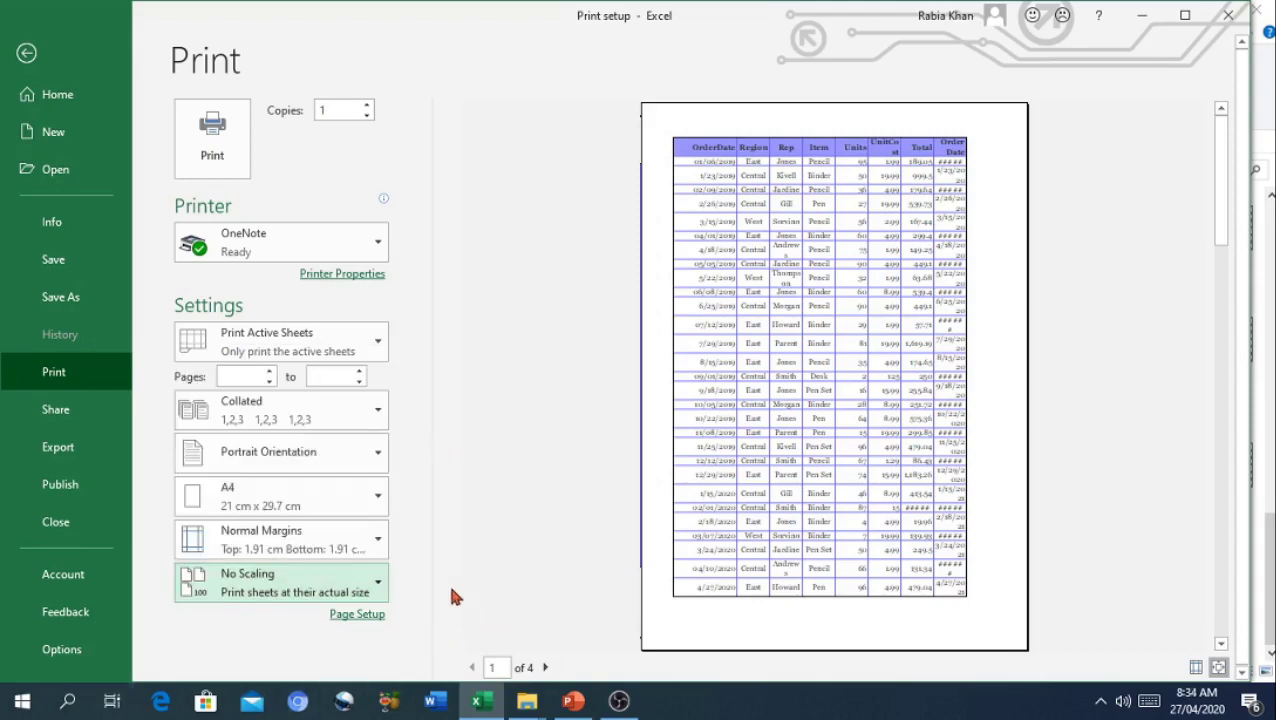
pyautogui.click(375, 587)
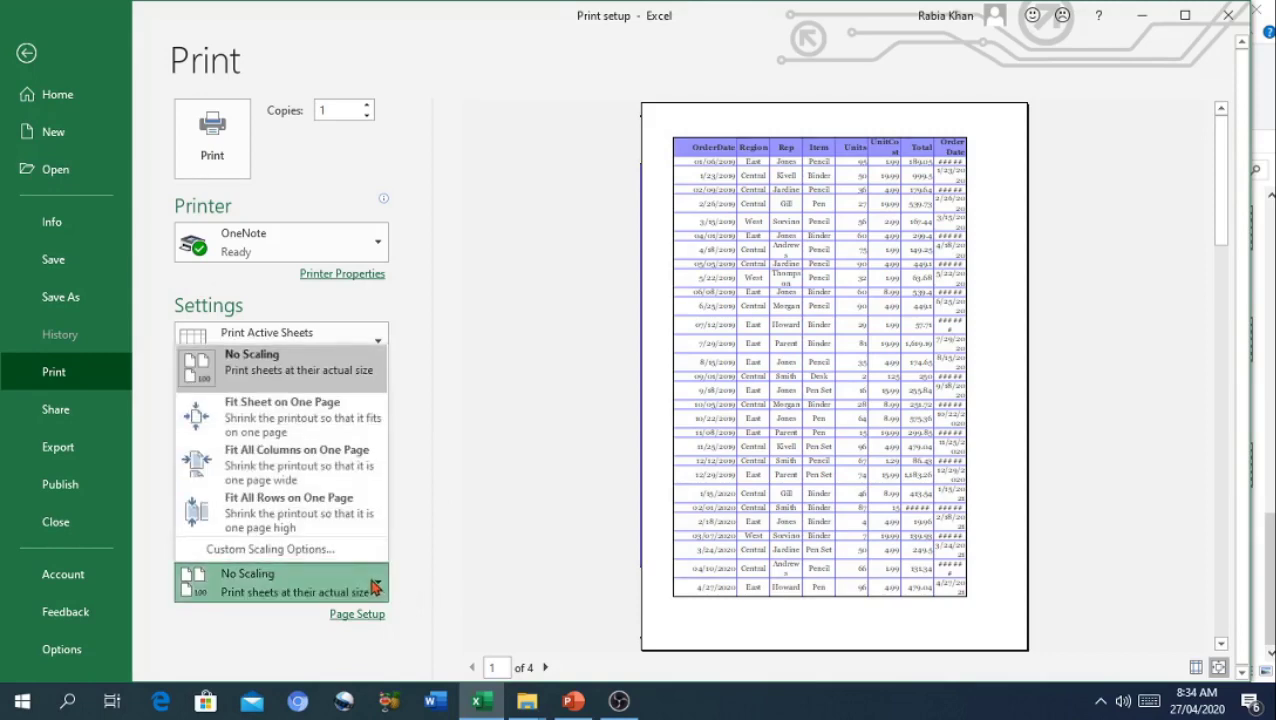
pyautogui.click(333, 428)
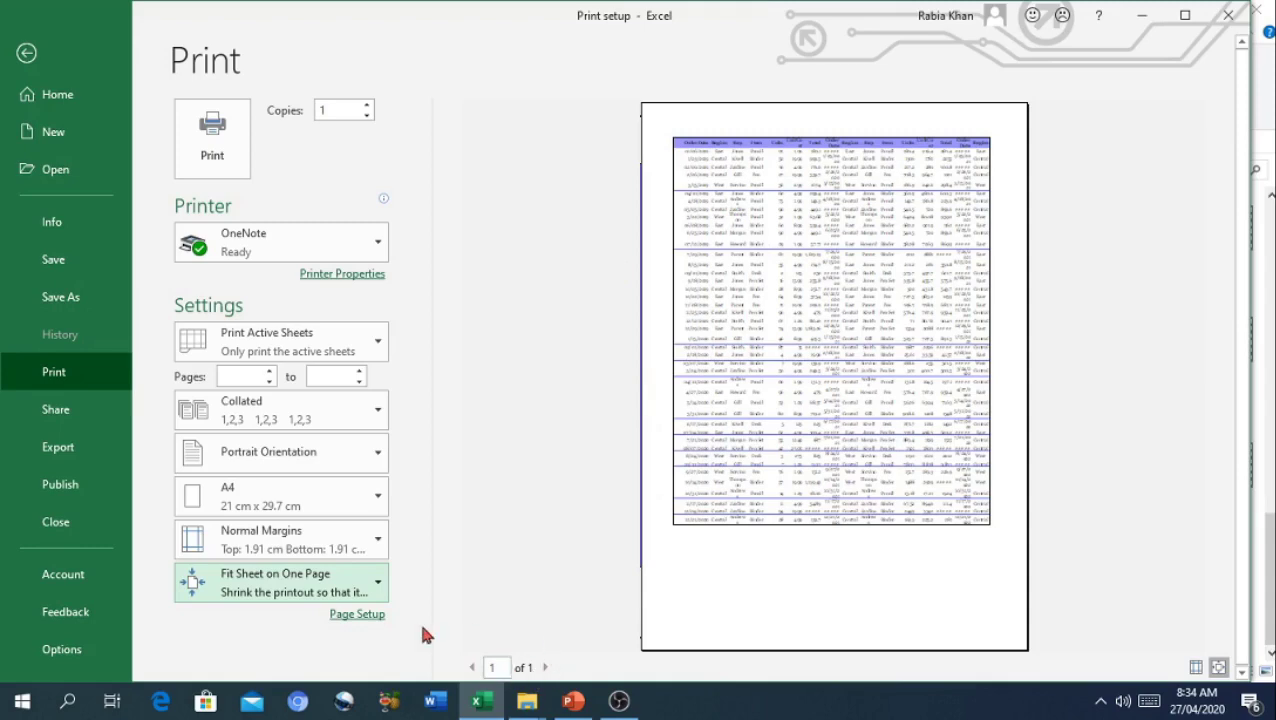
pyautogui.click(343, 590)
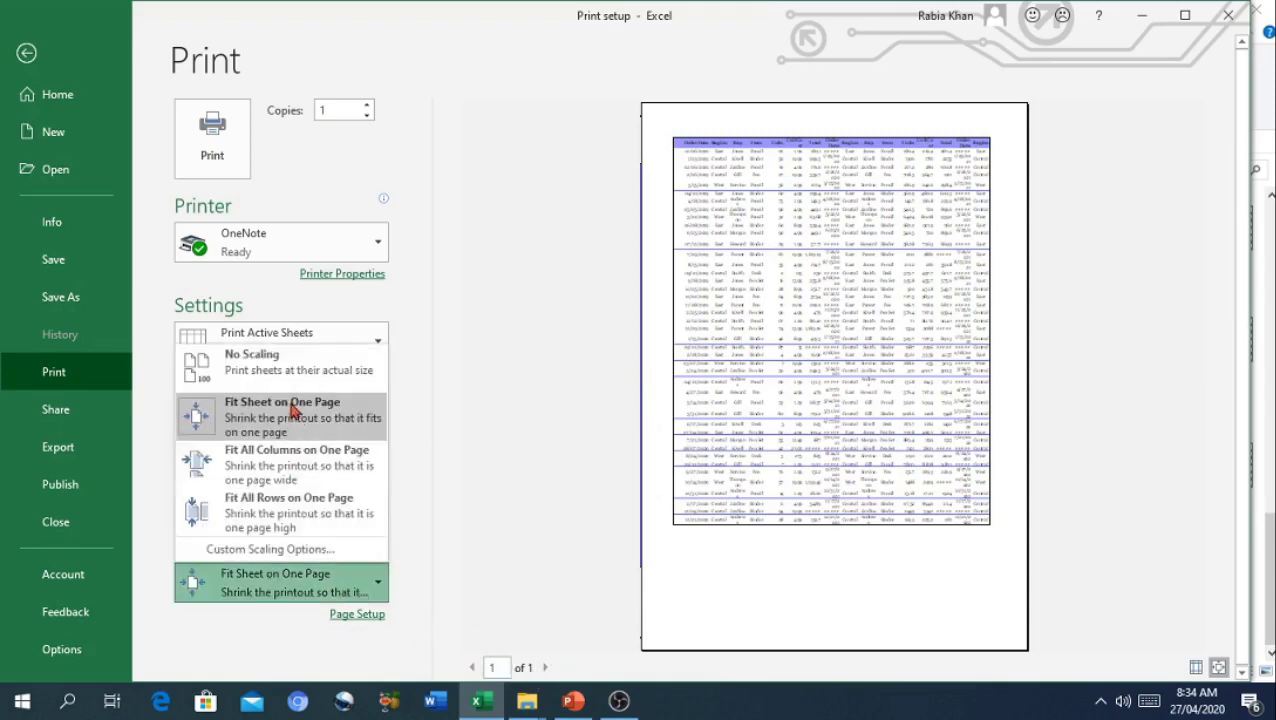
pyautogui.press('Escape')
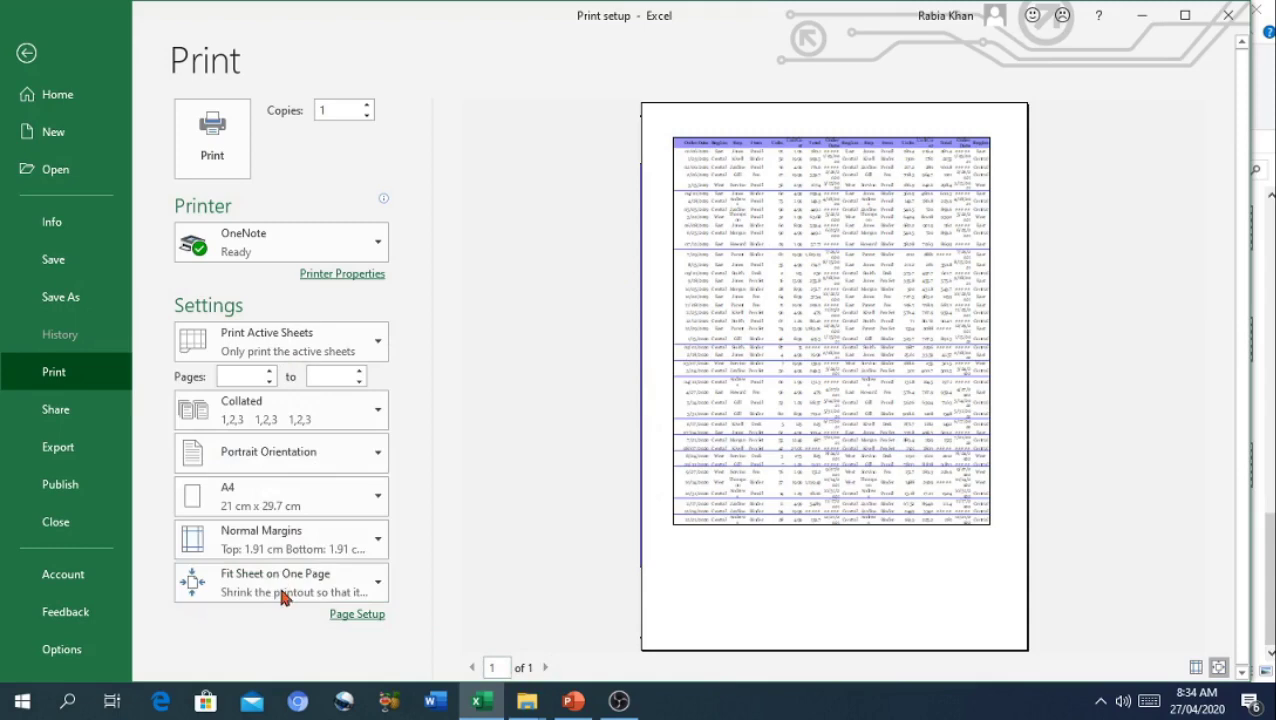
pyautogui.click(284, 596)
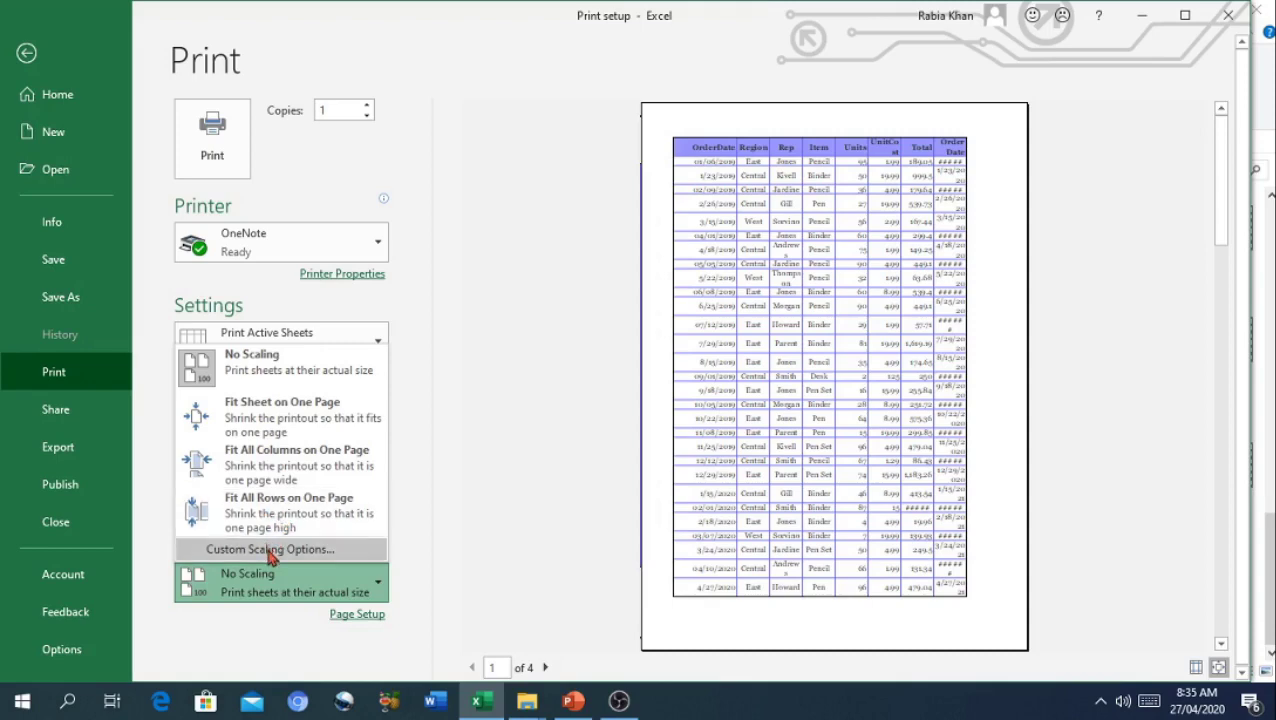
# Lower the Adjust to % normal size value so the order table prints on 2 pages.
pyautogui.click(270, 551)
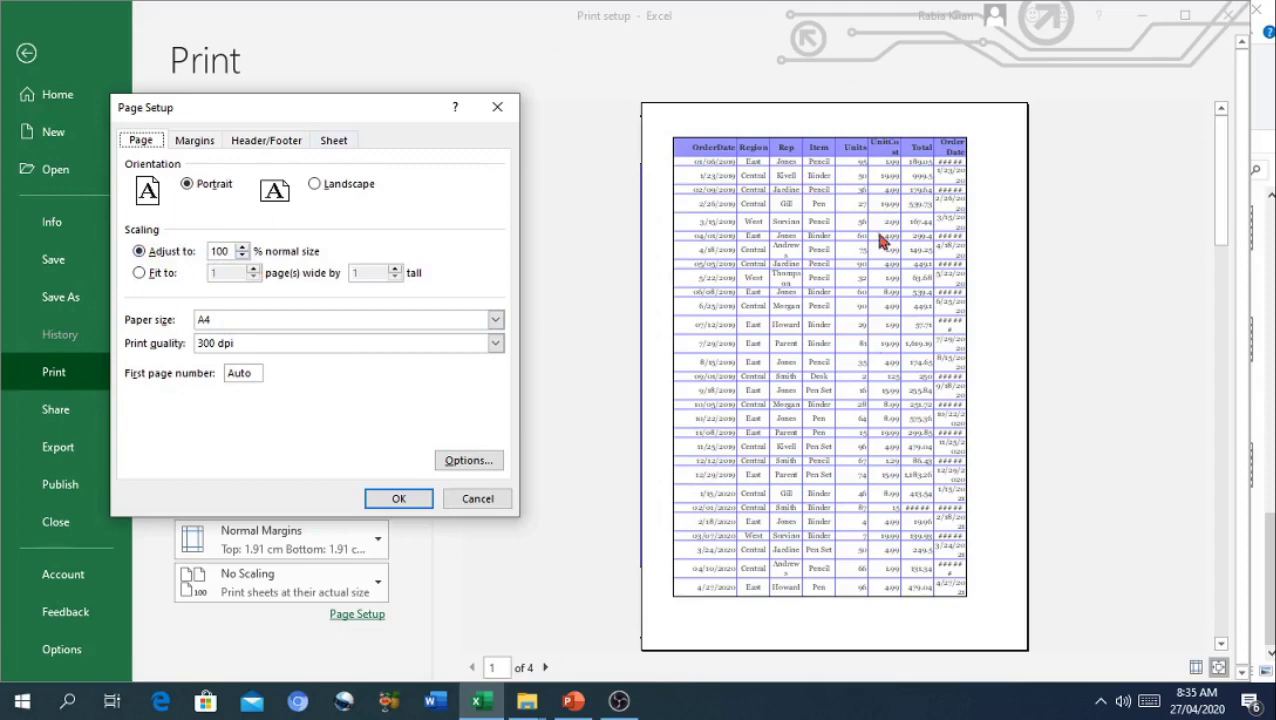
pyautogui.click(241, 259)
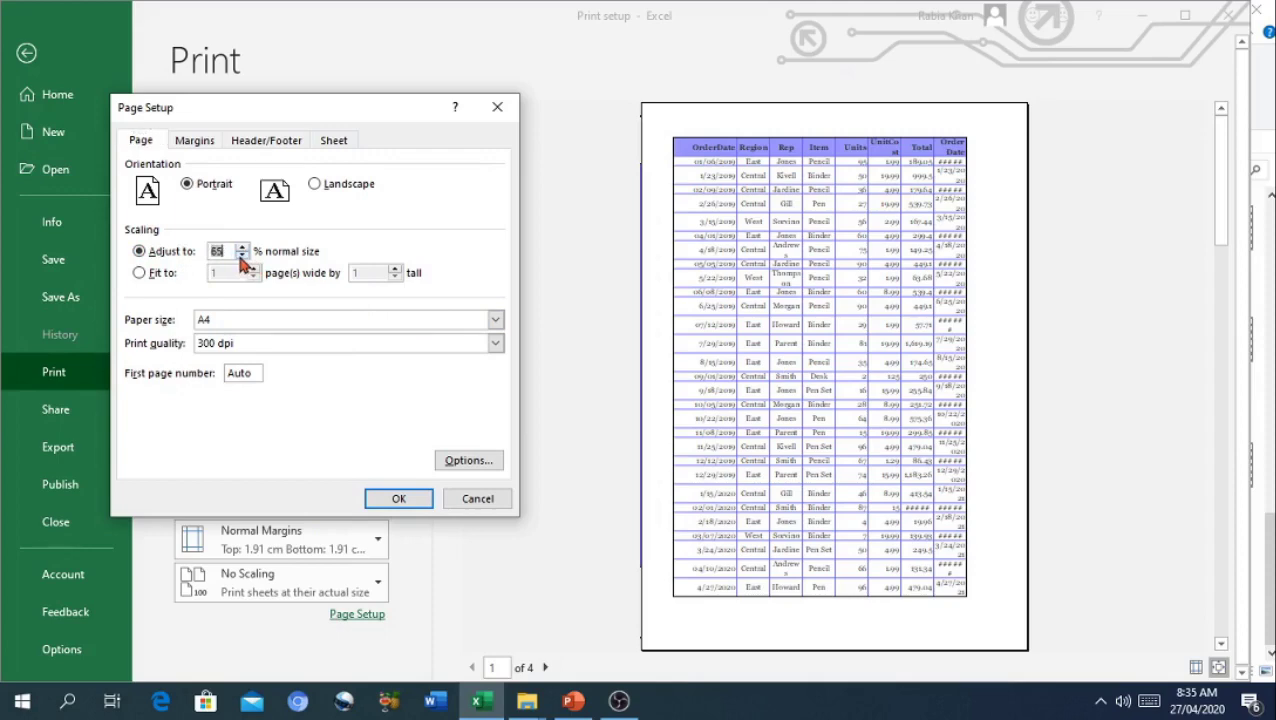
pyautogui.click(401, 499)
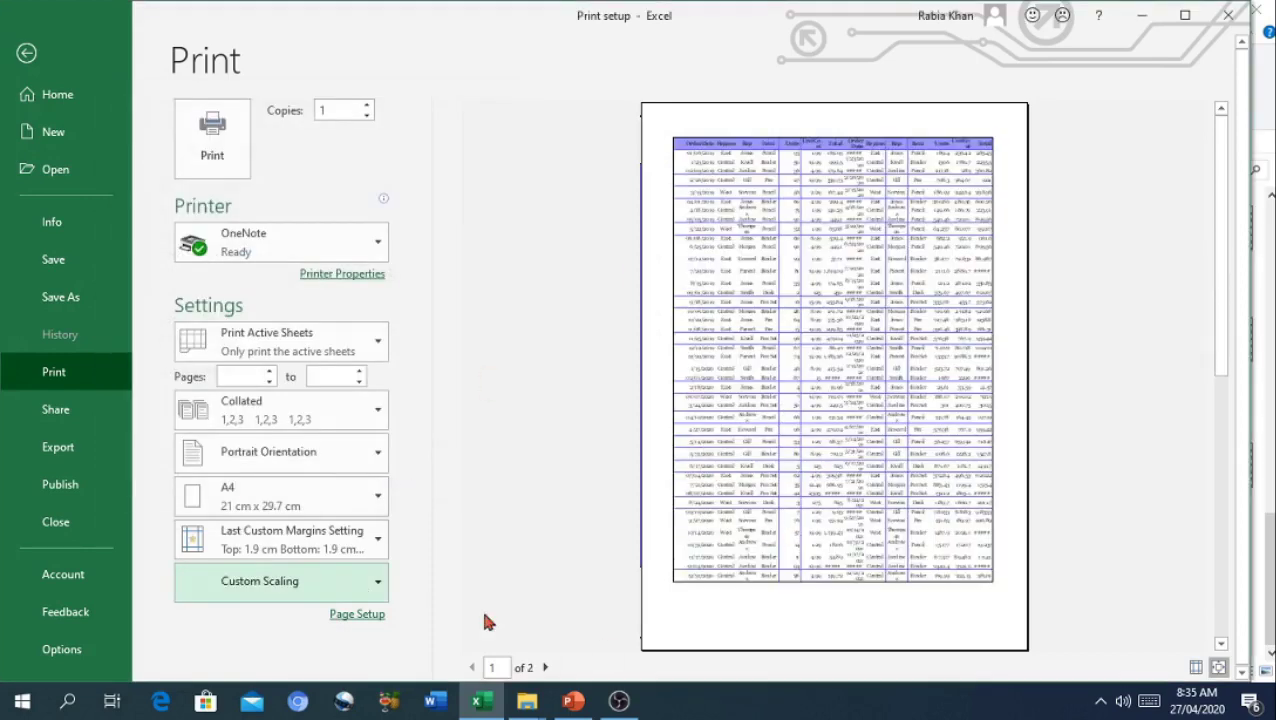
pyautogui.click(355, 586)
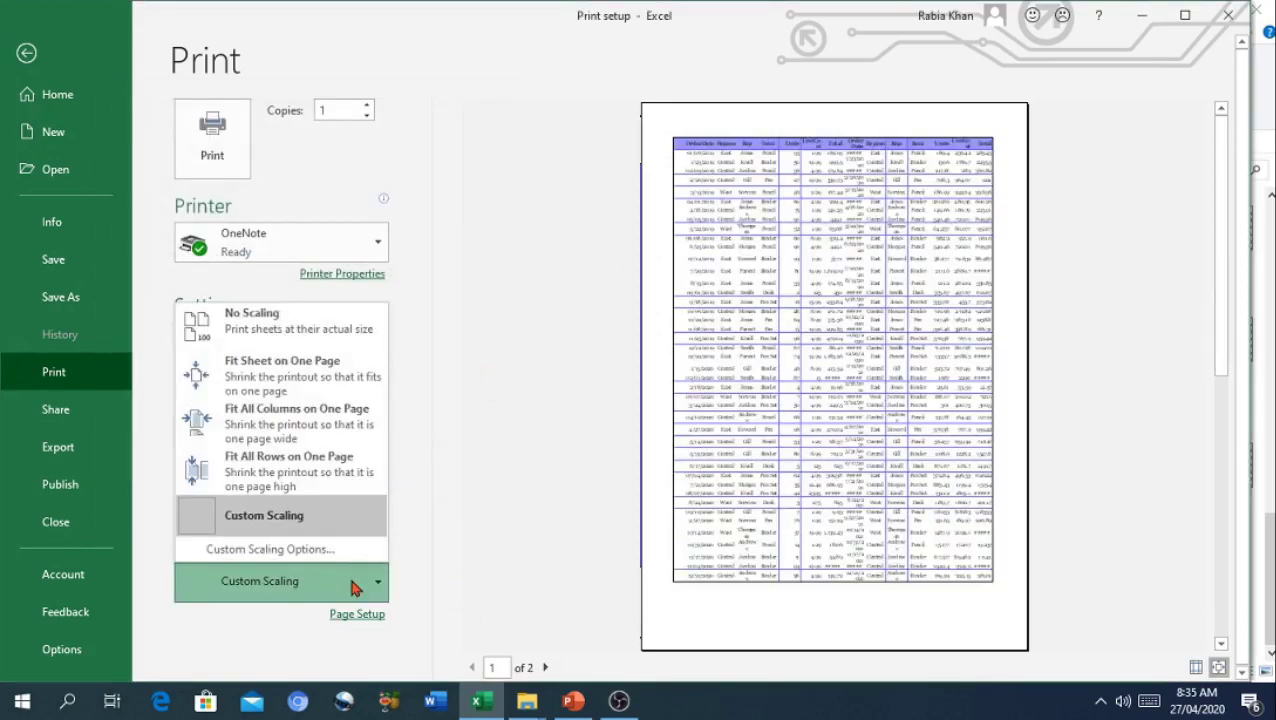
# Switch custom scaling to Fit to 1 page wide by 1 tall for a single-page printout.
pyautogui.click(313, 548)
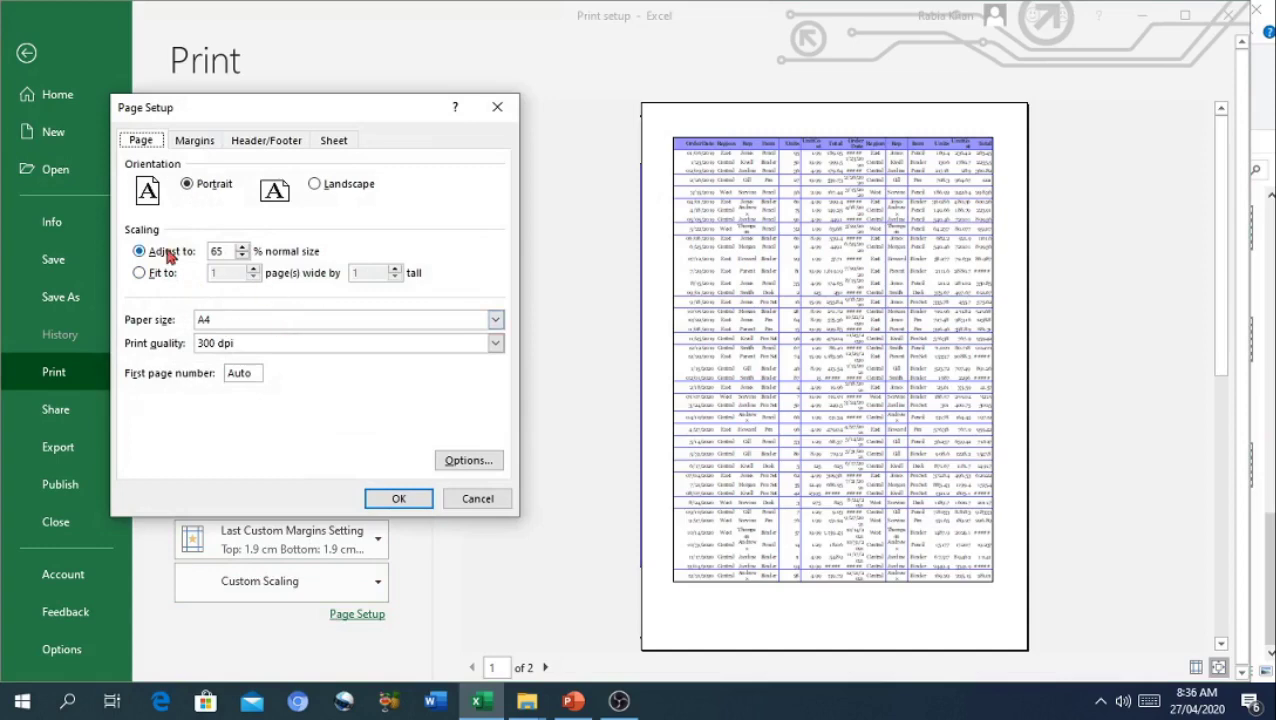
pyautogui.click(140, 255)
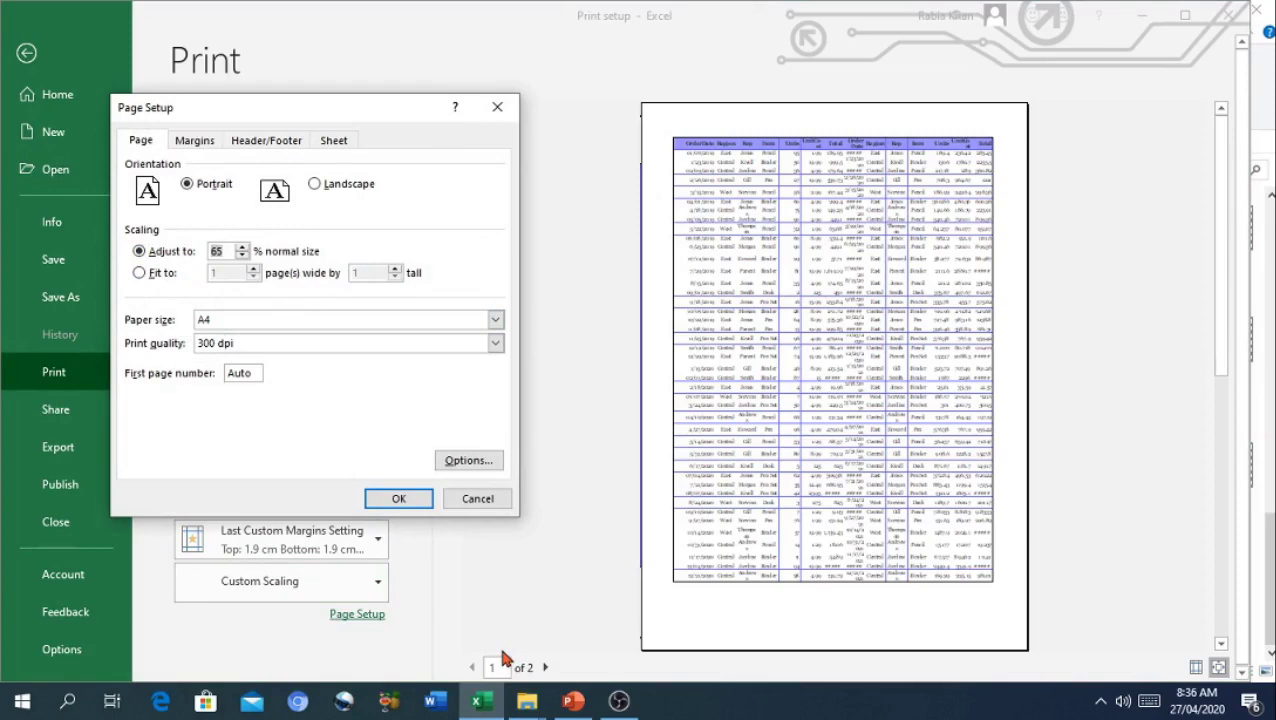
pyautogui.click(139, 273)
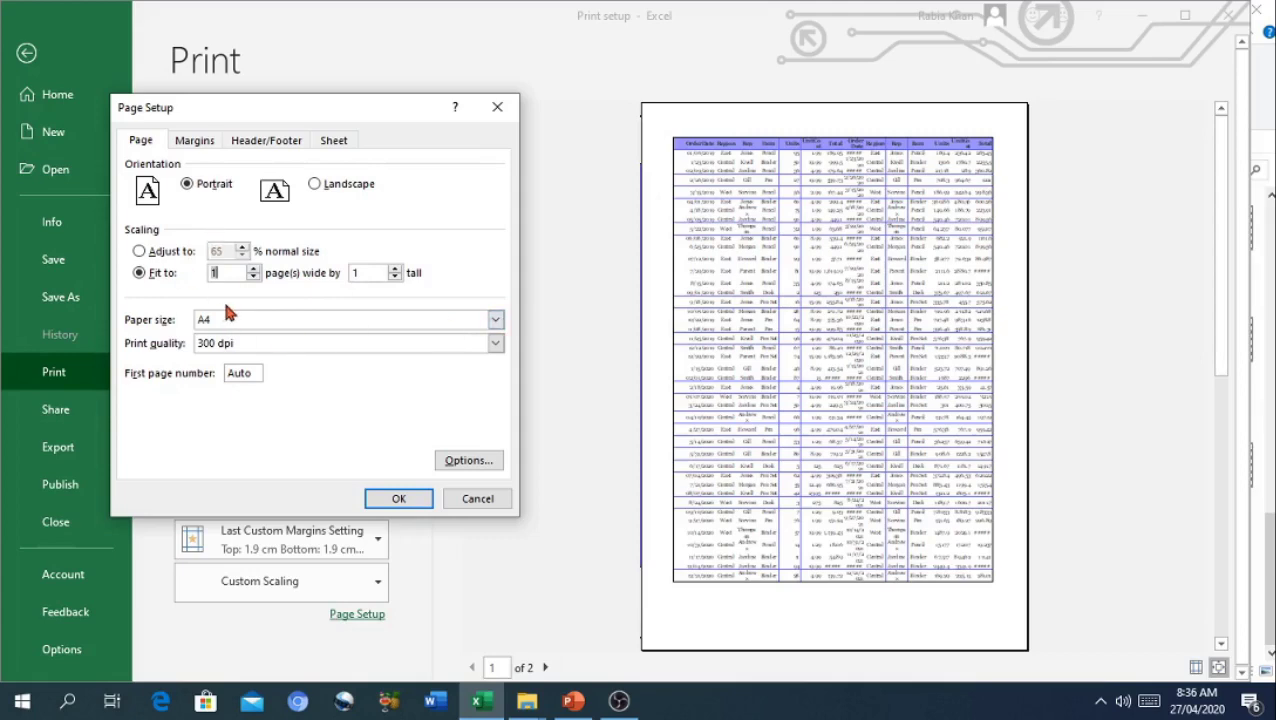
pyautogui.click(395, 505)
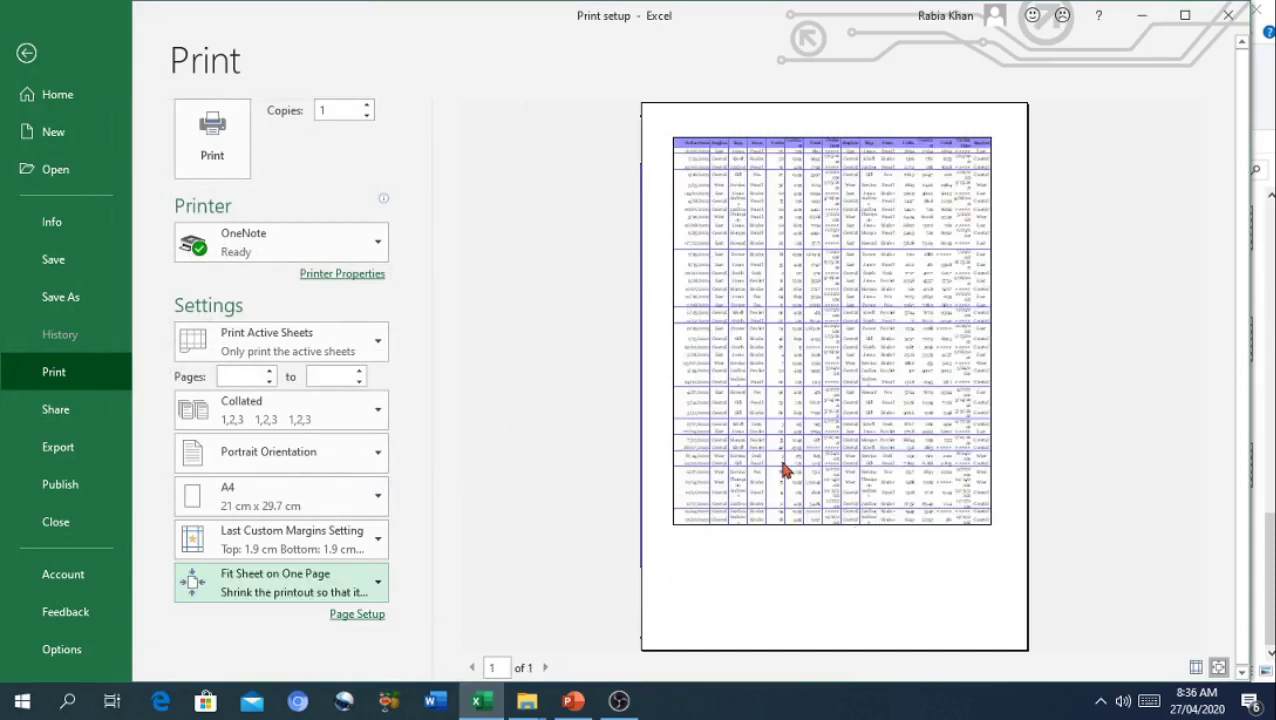
pyautogui.press('alt')
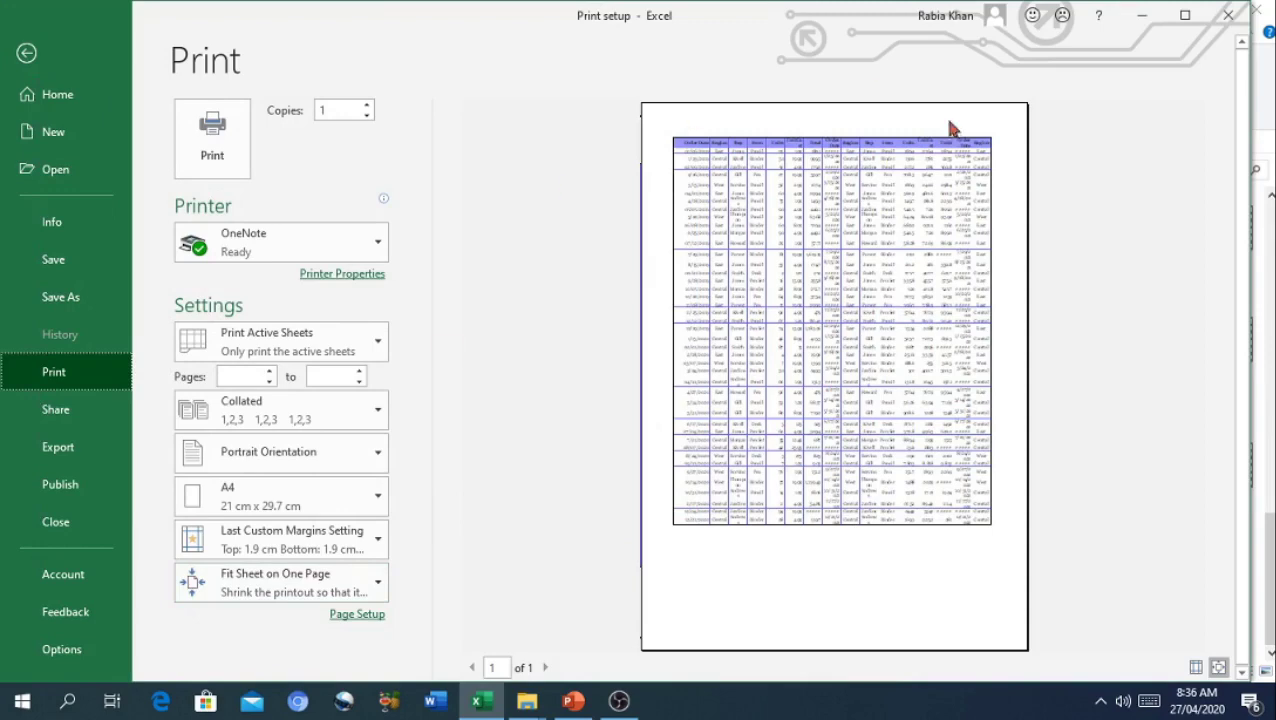
# Reset scaling to No Scaling (100%, 4 pages) and bring up the Page Setup dialog.
pyautogui.click(383, 592)
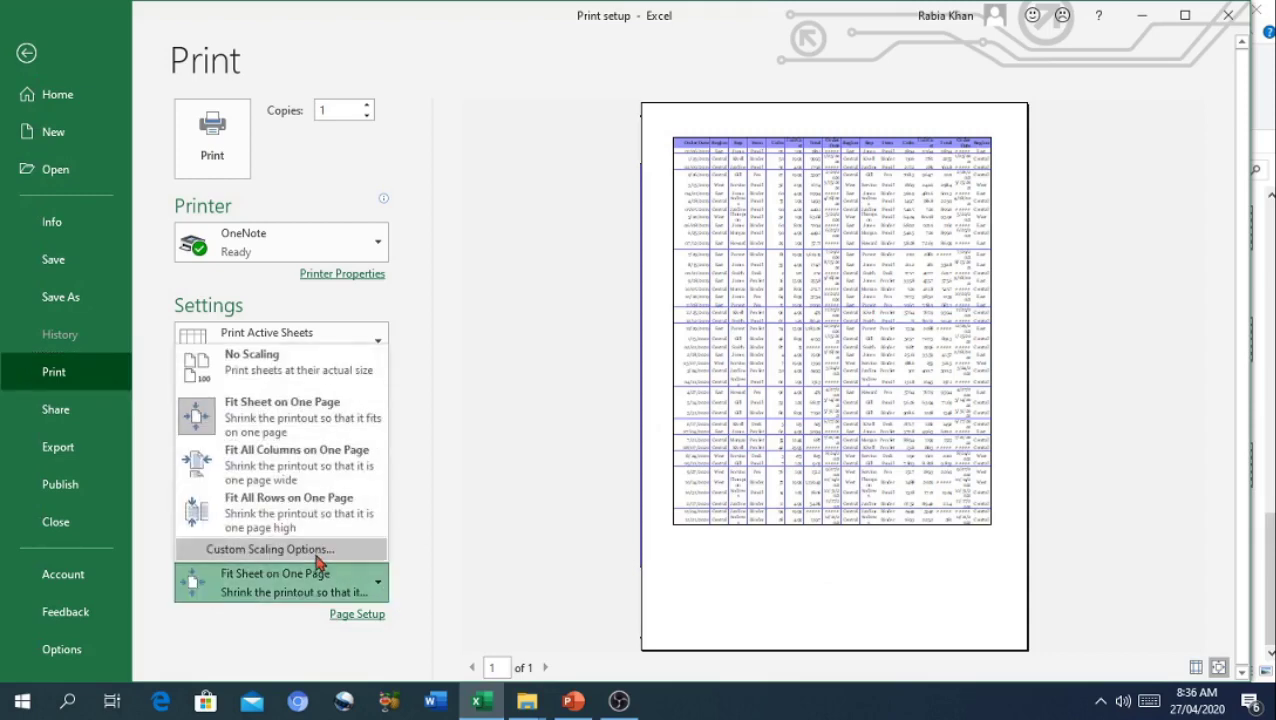
pyautogui.click(316, 552)
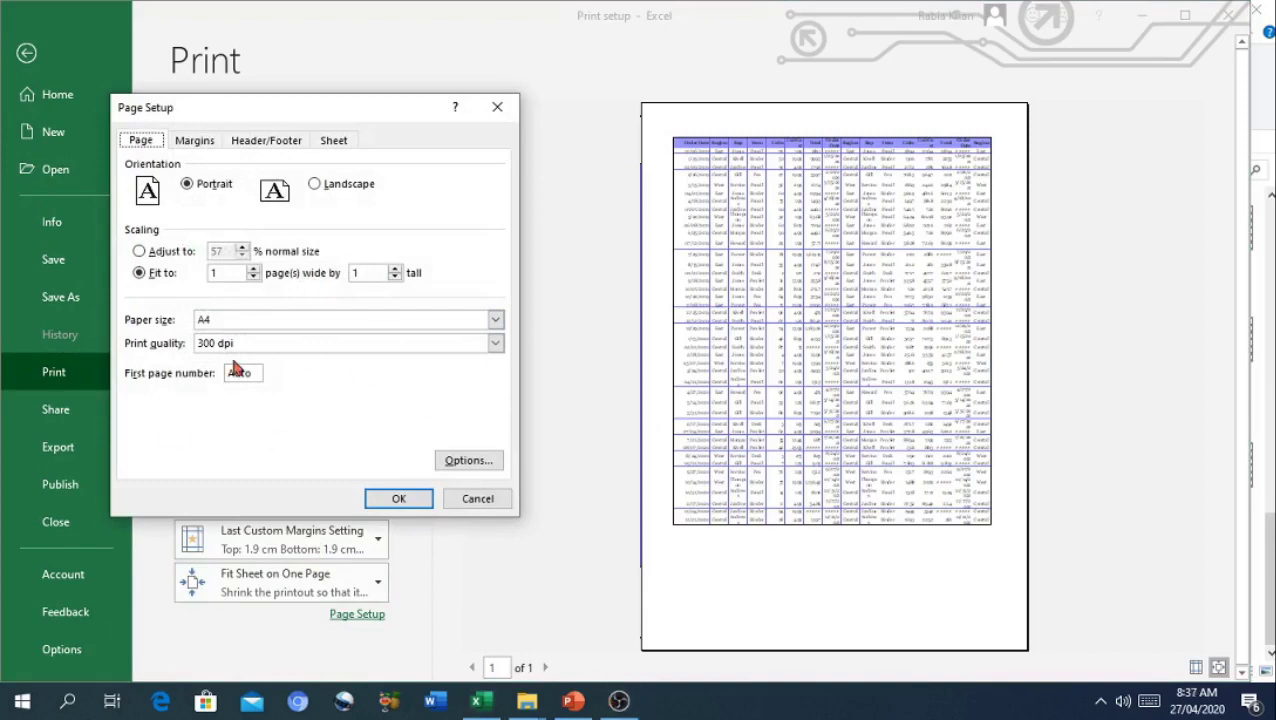
pyautogui.click(480, 502)
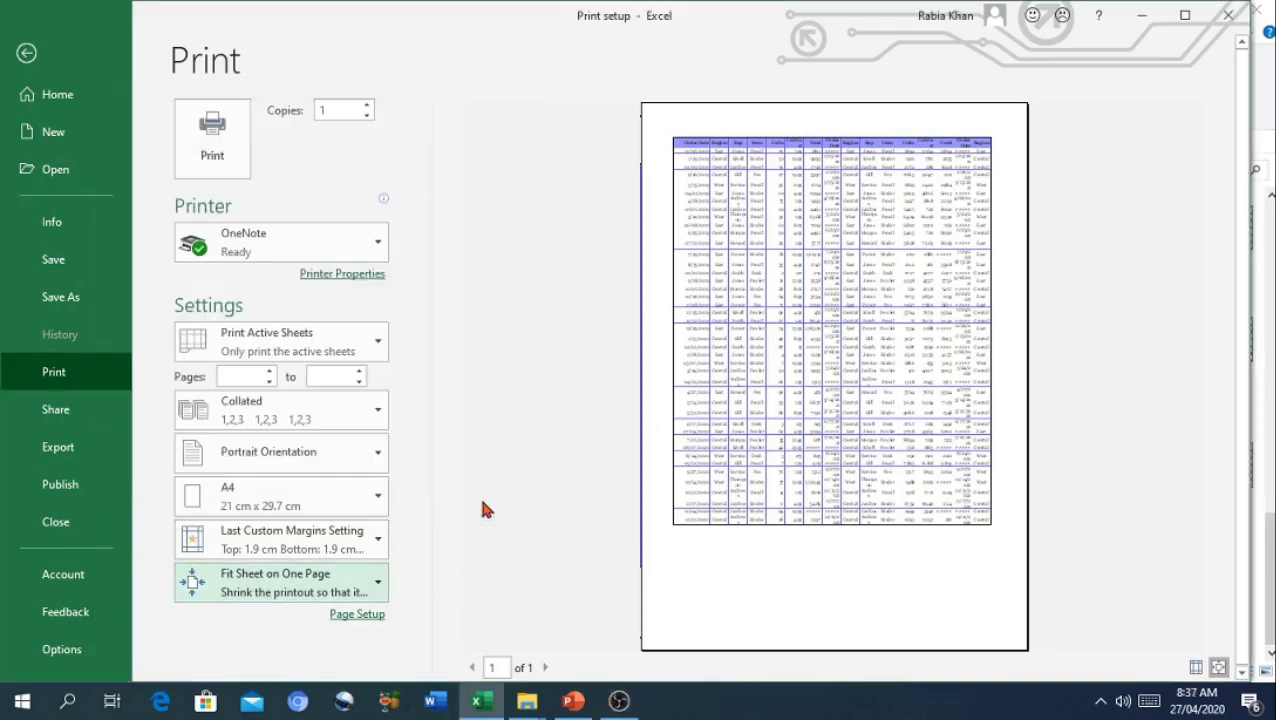
pyautogui.click(358, 587)
pyautogui.click(297, 374)
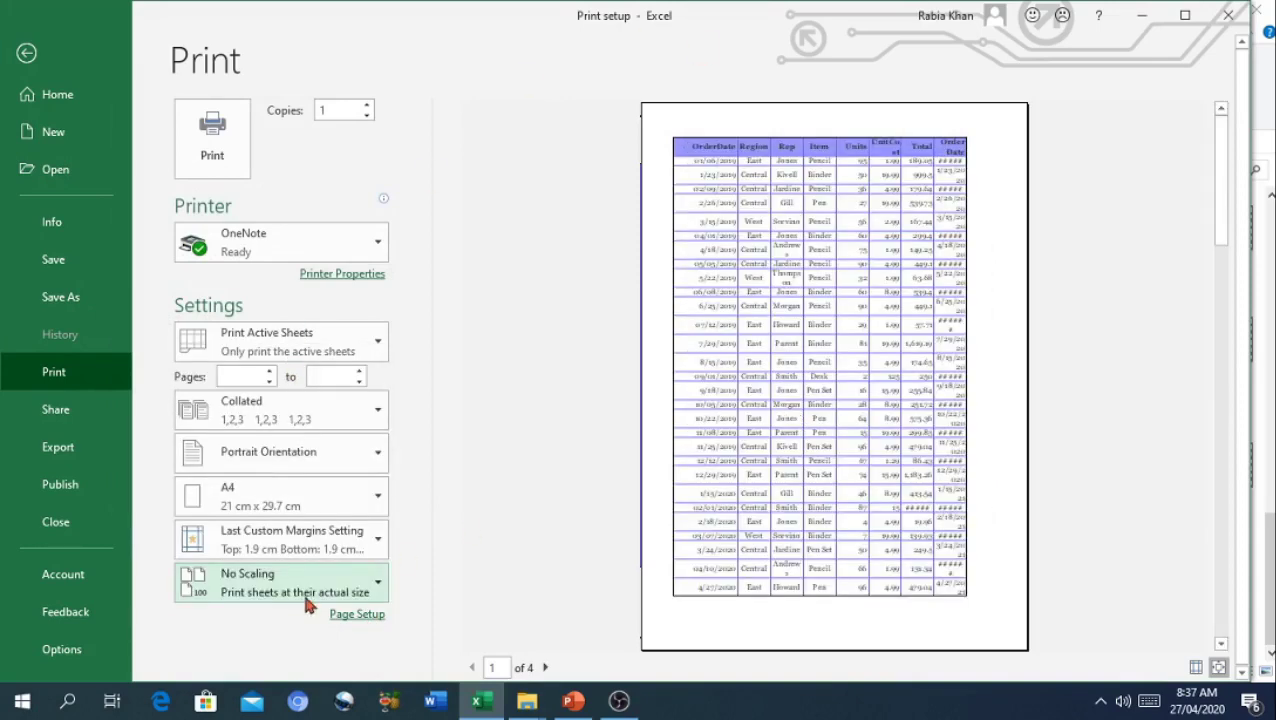
pyautogui.click(366, 618)
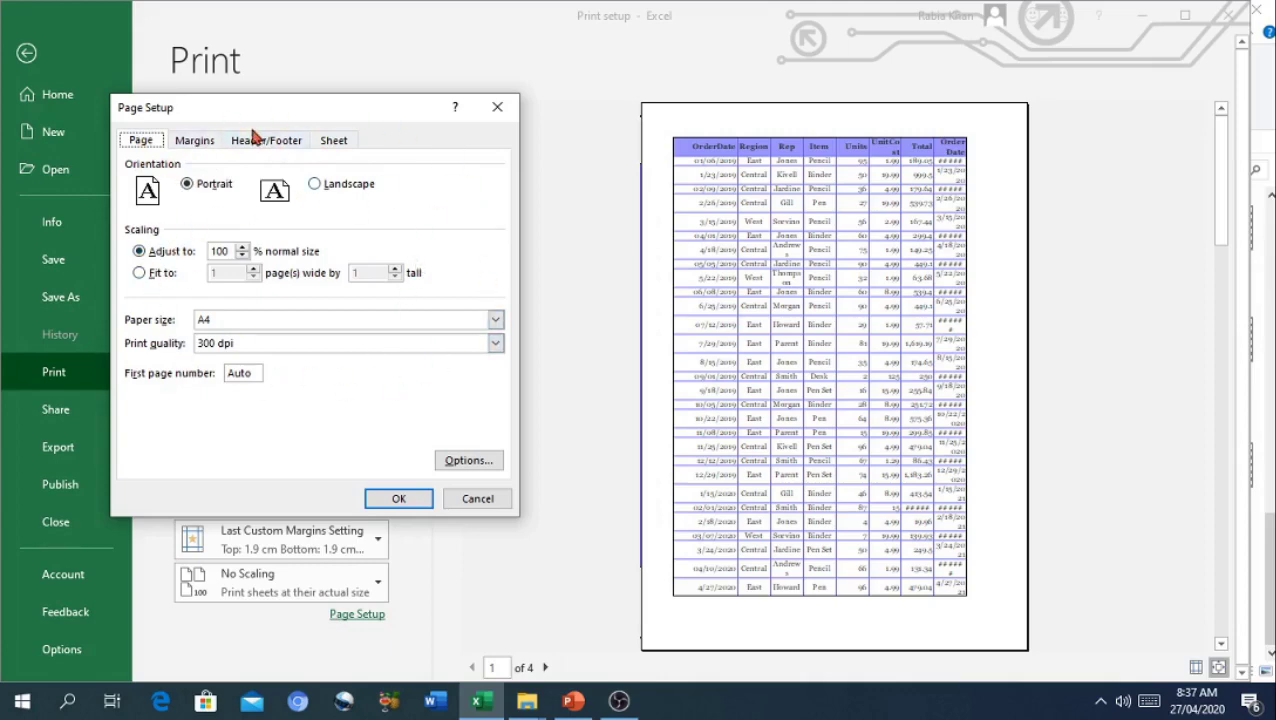
# Review the Margins settings, then show the Header/Footer tab with header and footer at (none).
pyautogui.click(199, 141)
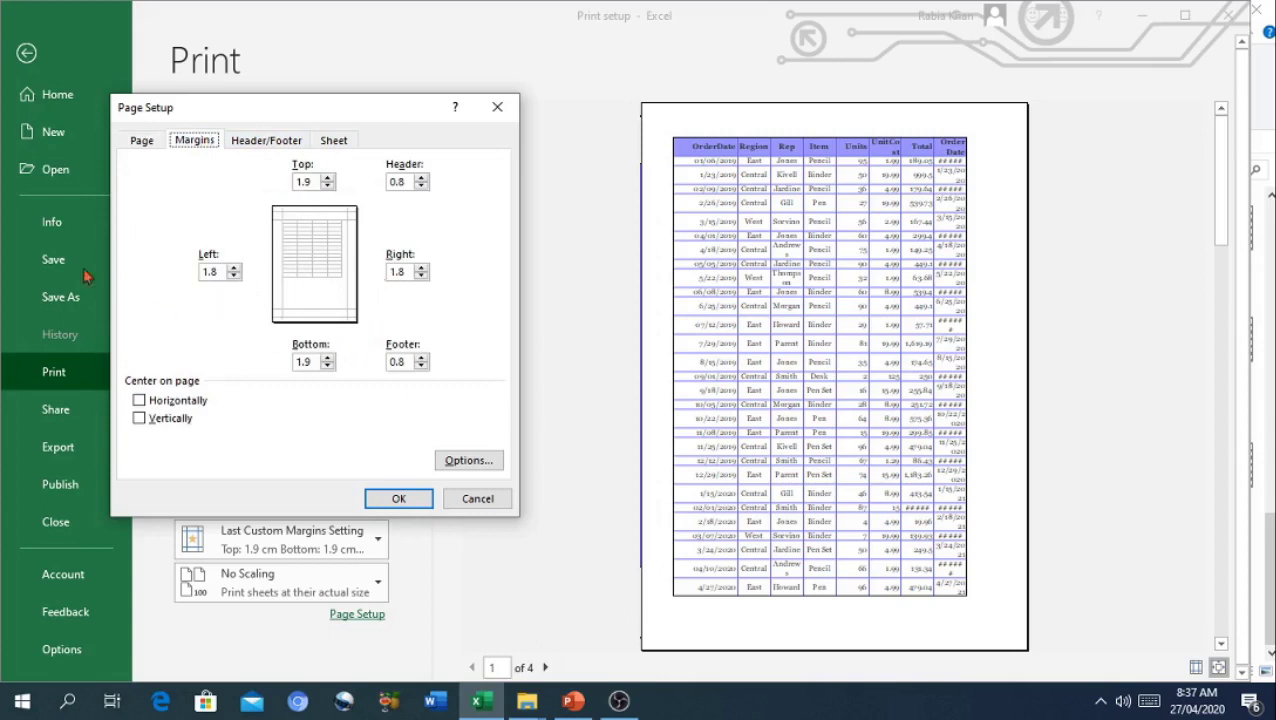
pyautogui.click(239, 148)
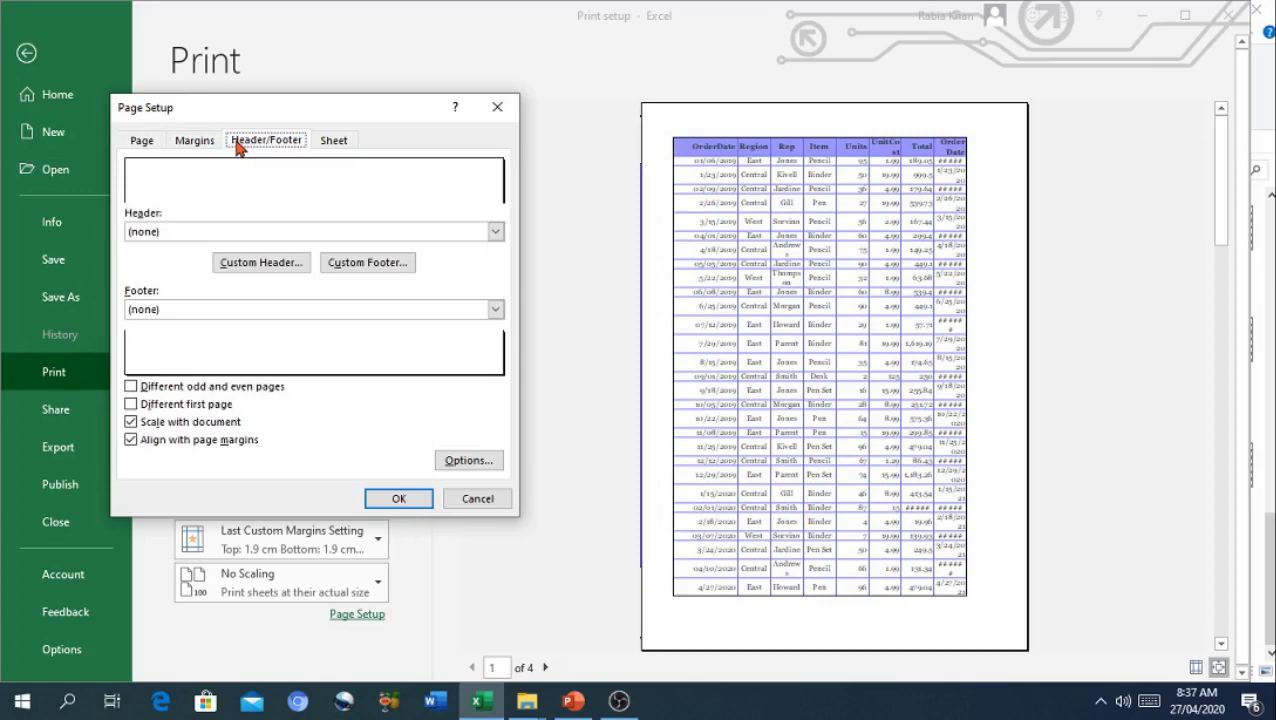
# Choose the 'Page 1' header and the 'Sheet1' footer from the preset lists and apply them.
pyautogui.click(490, 231)
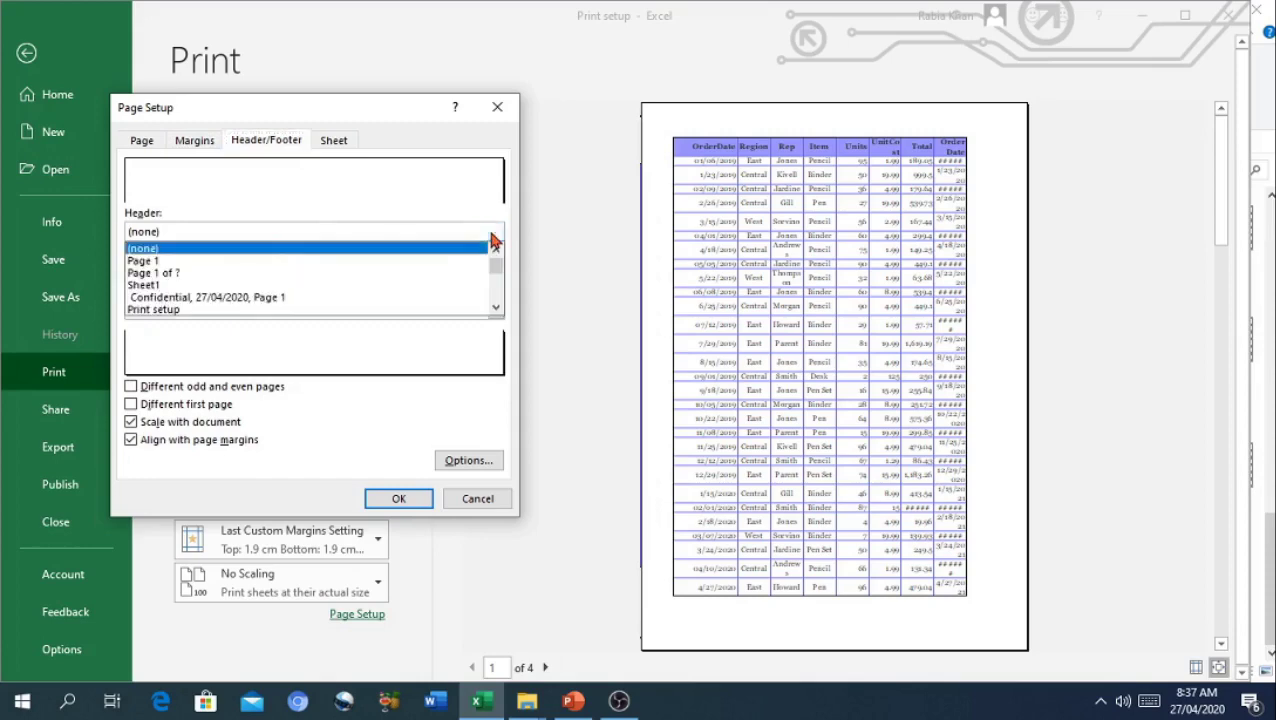
pyautogui.click(372, 262)
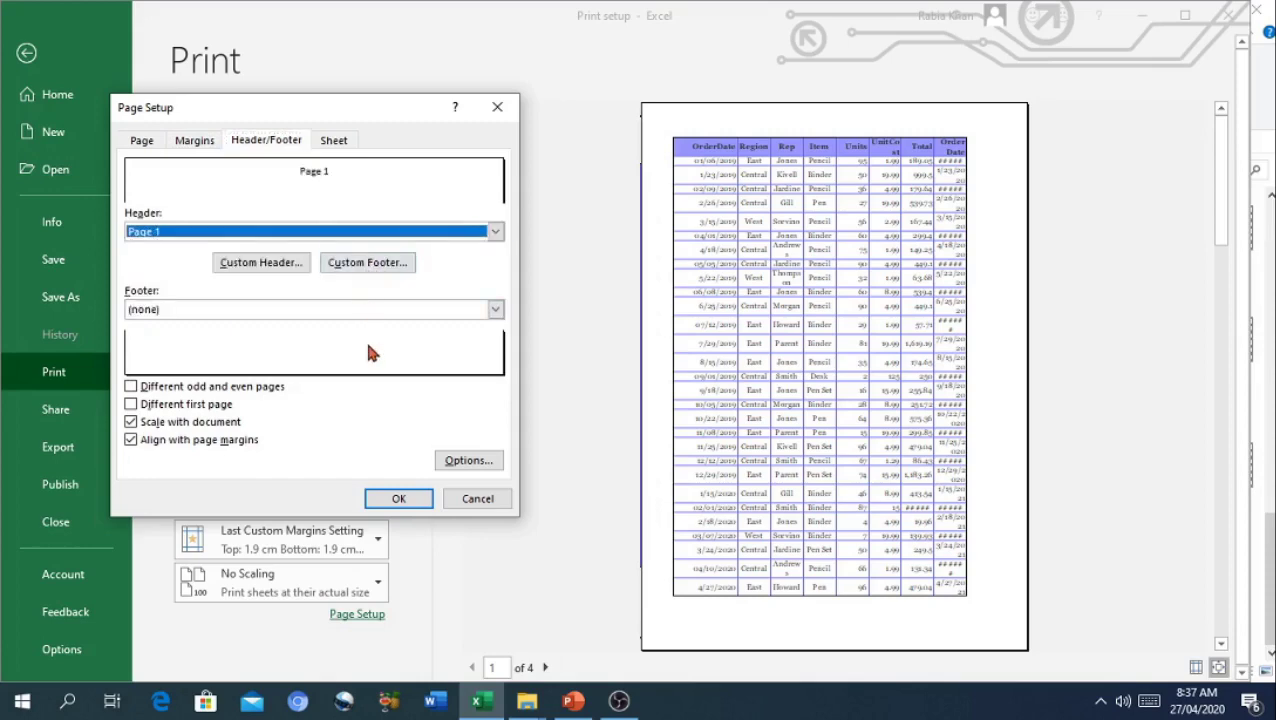
pyautogui.click(495, 311)
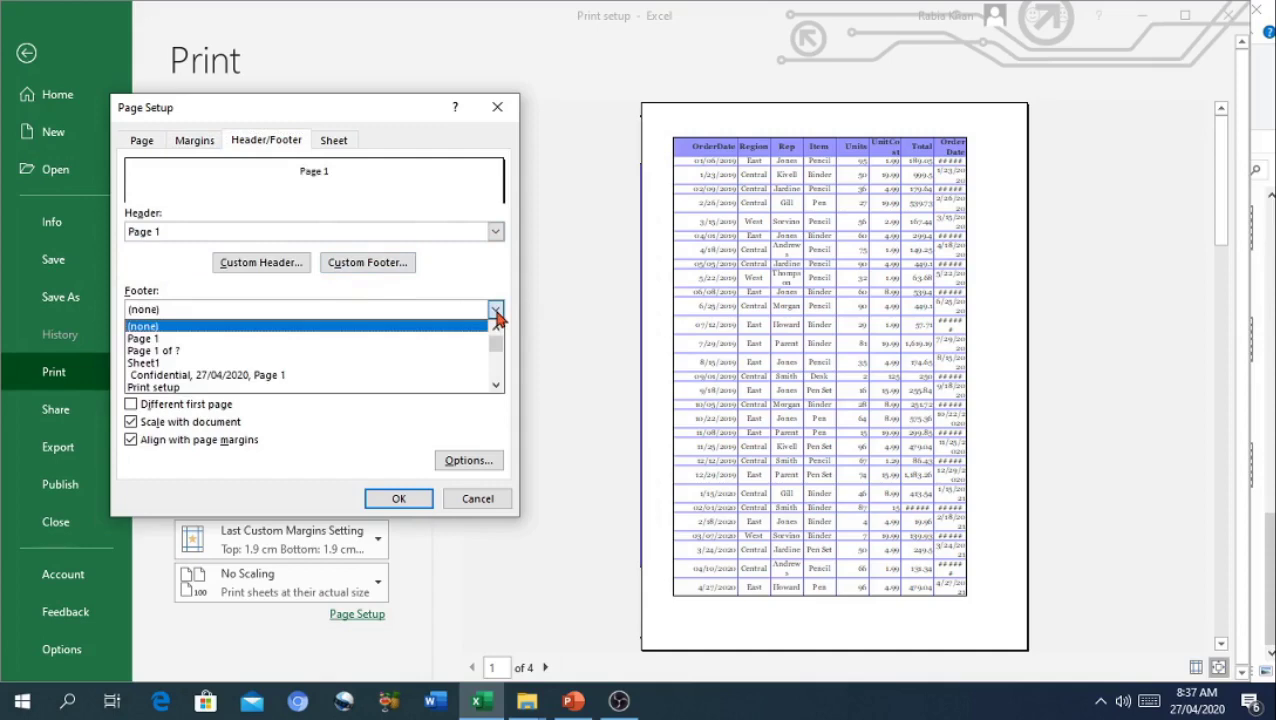
pyautogui.click(468, 363)
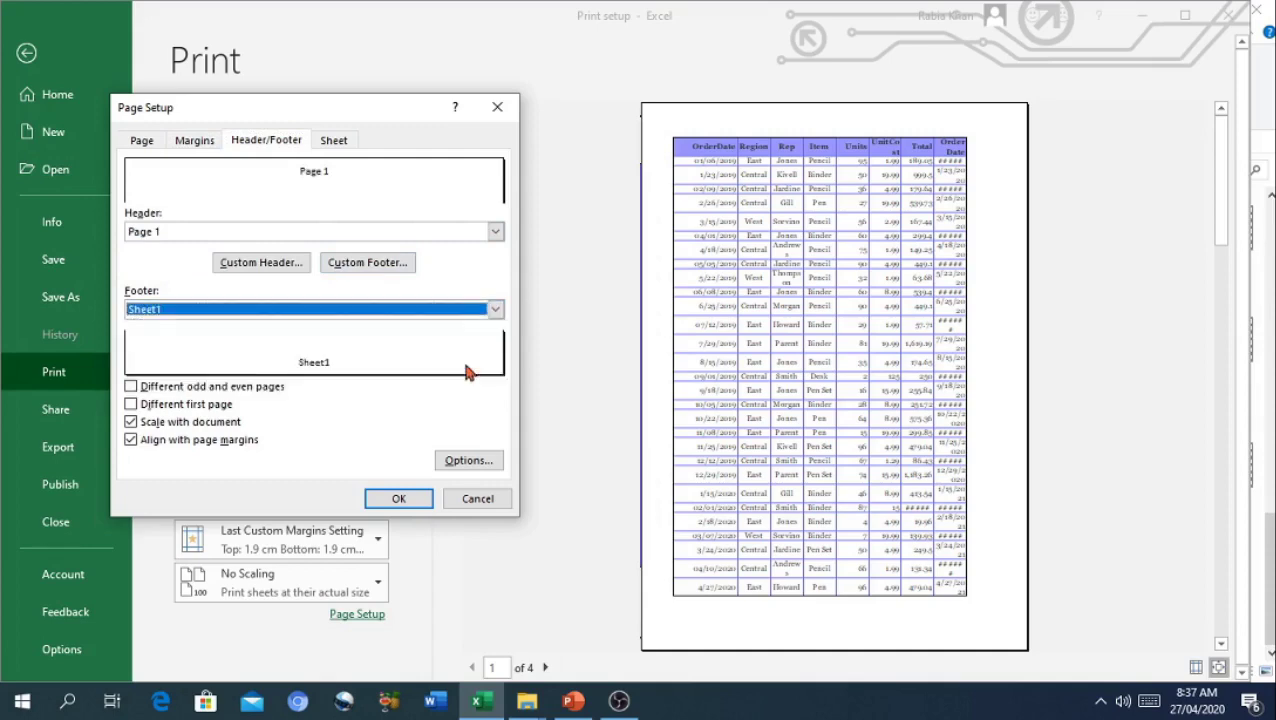
pyautogui.click(398, 498)
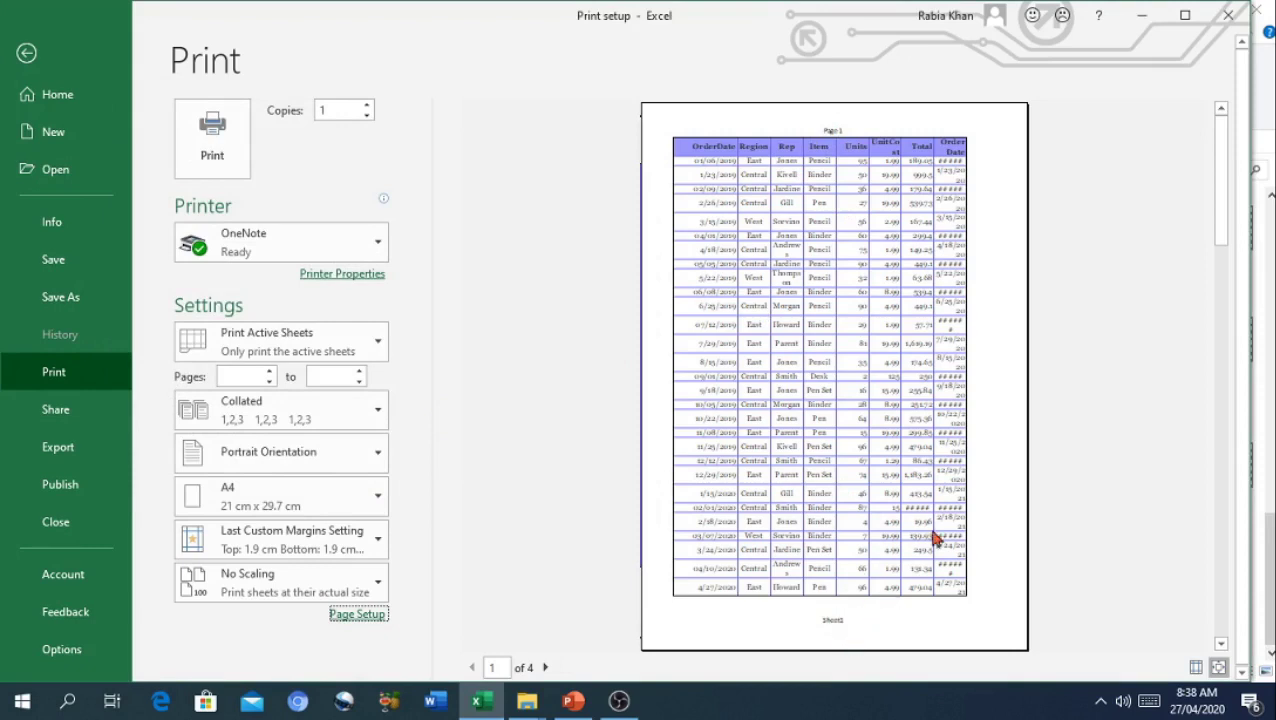
# Check the Page Setup sheet options and a zoomed preview of page 2, then return to the worksheet.
pyautogui.click(363, 619)
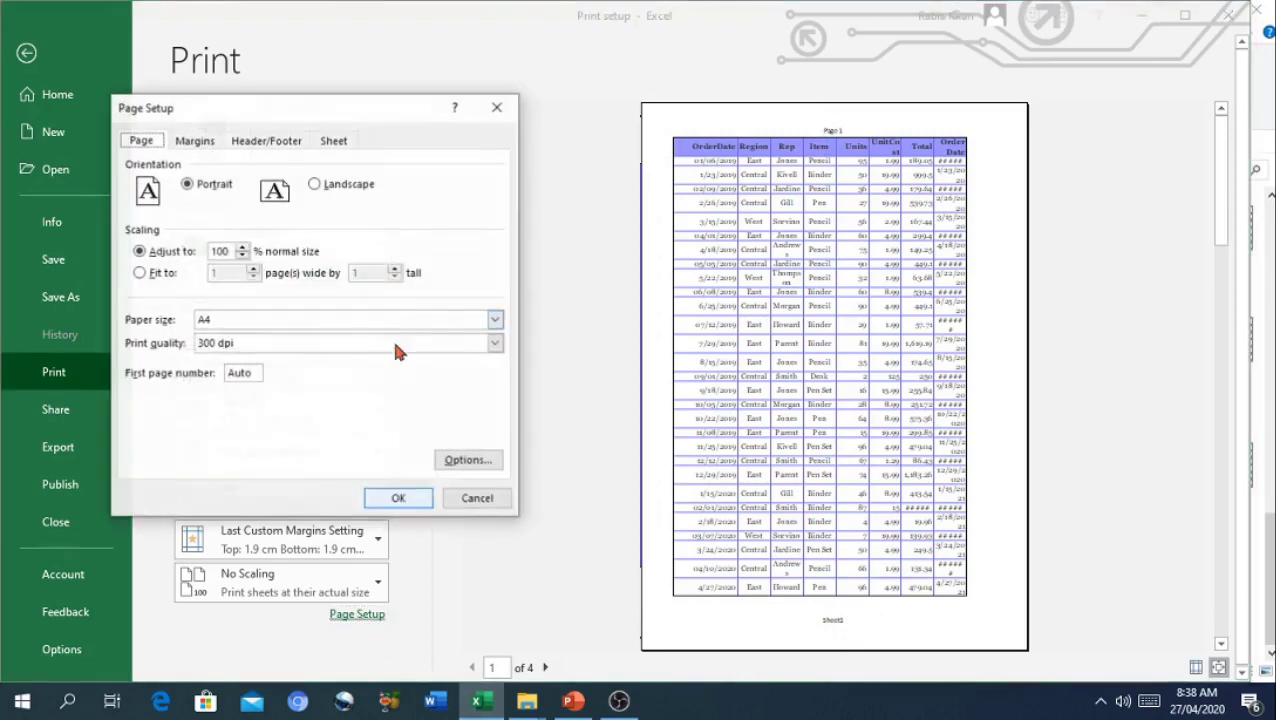
pyautogui.click(339, 145)
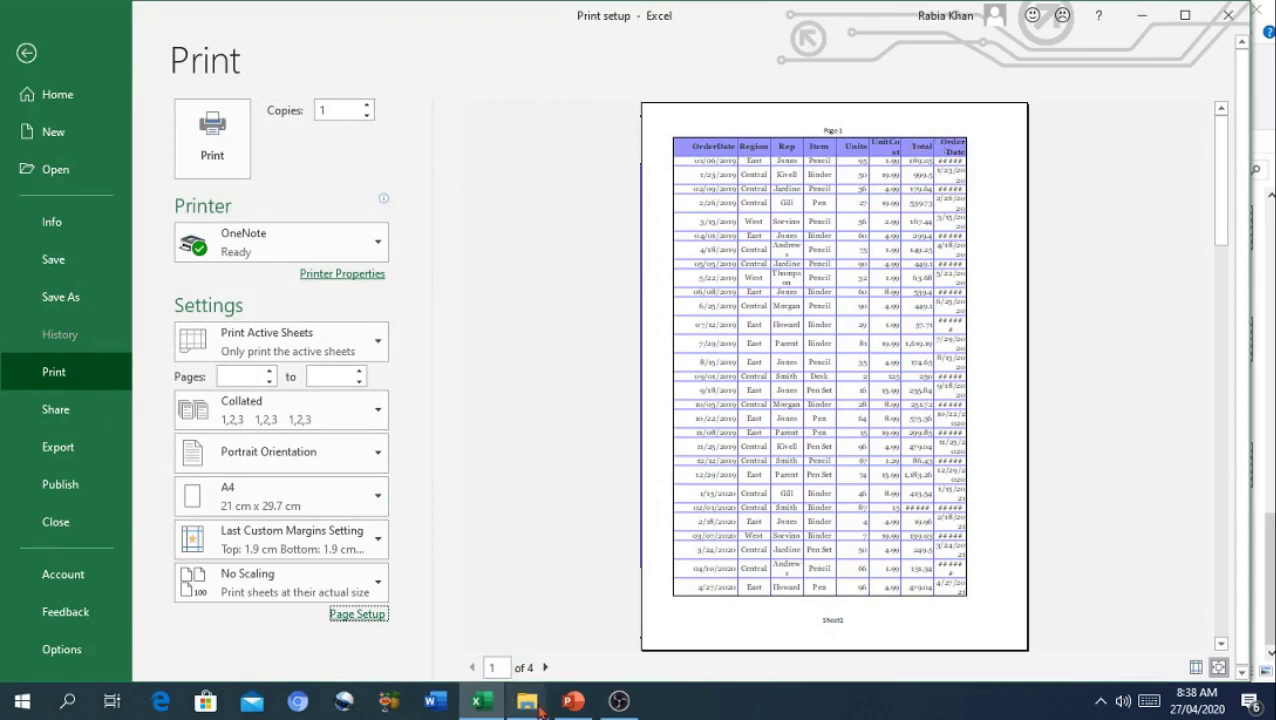
pyautogui.click(545, 667)
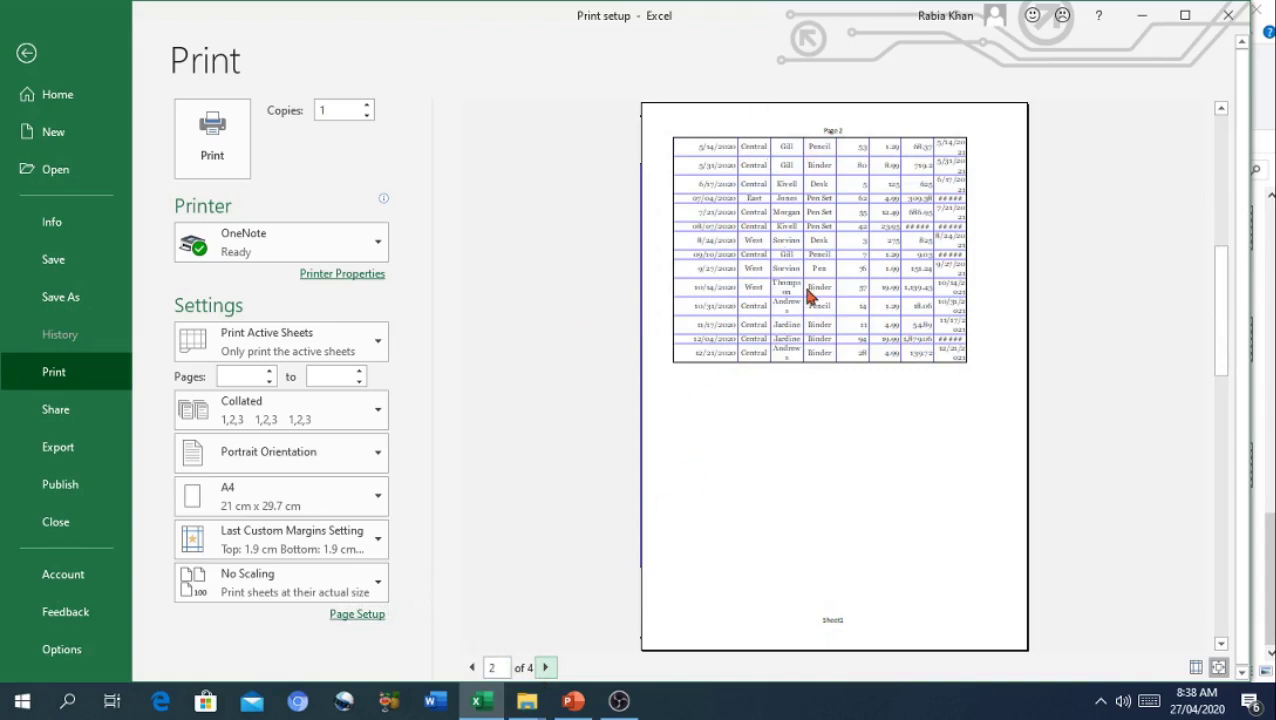
pyautogui.click(1218, 667)
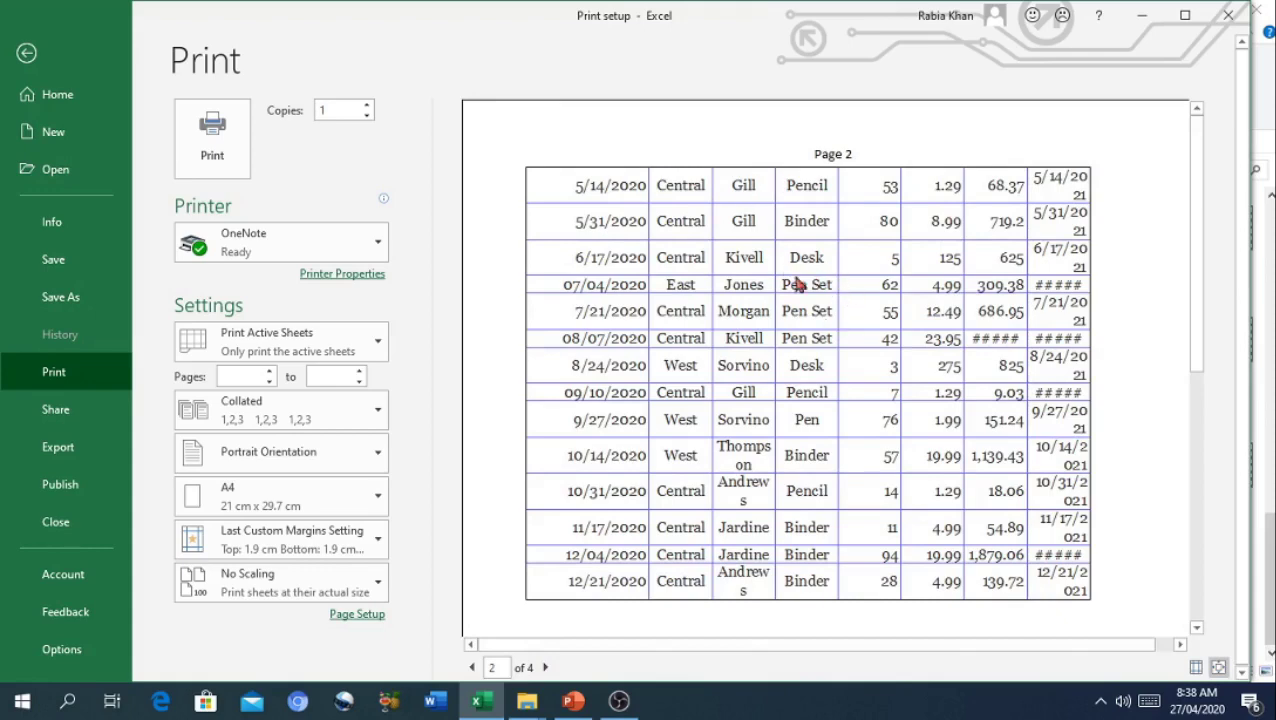
pyautogui.click(470, 668)
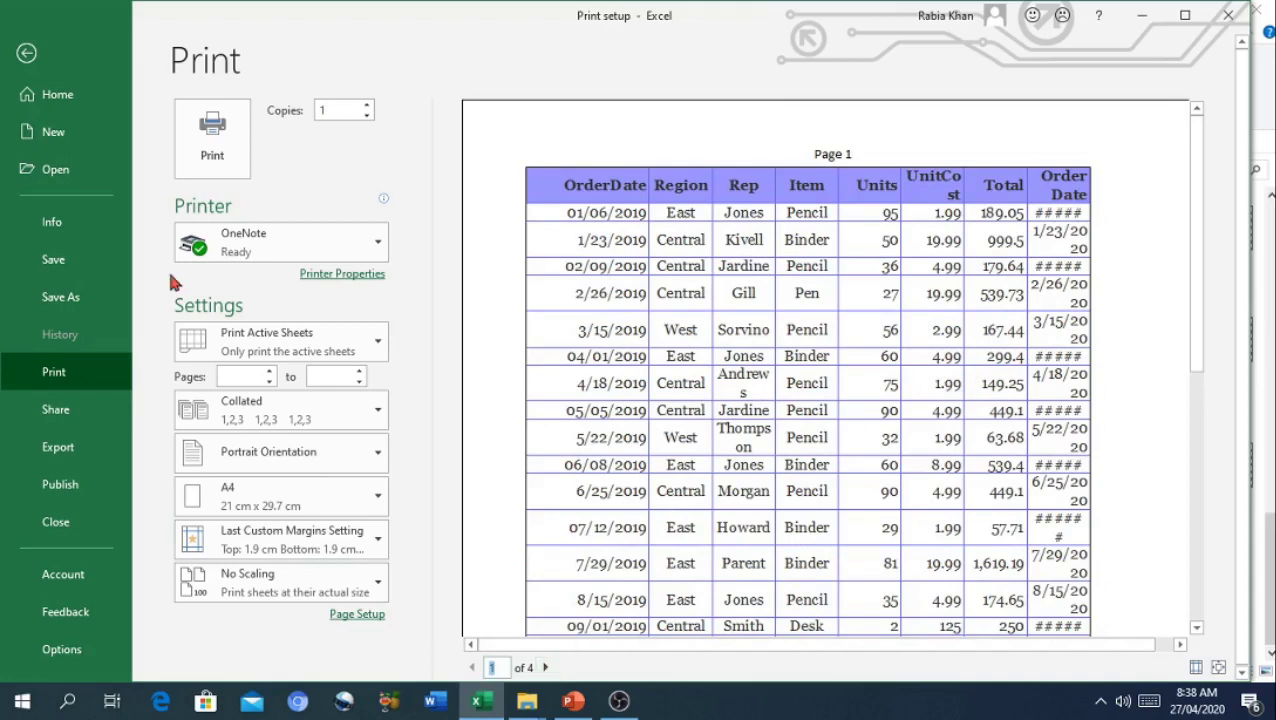
pyautogui.click(20, 56)
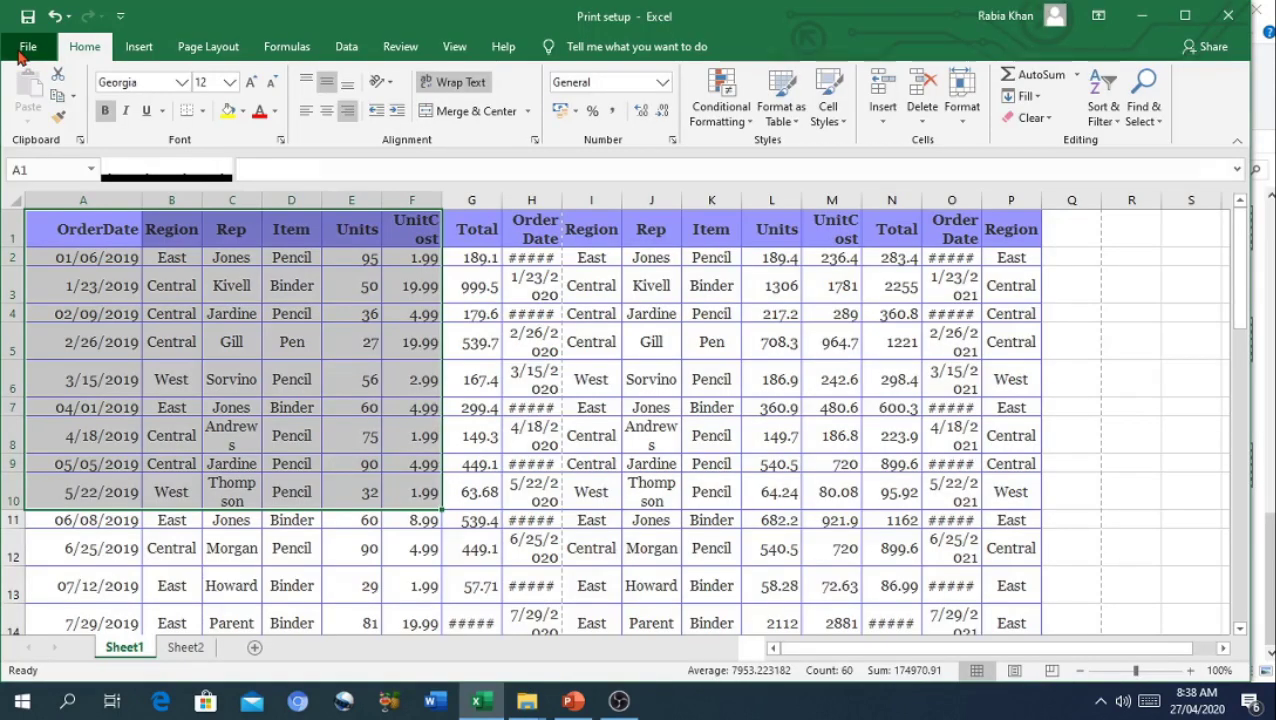
# In Print Titles, set Rows to repeat at top to $1:$1 by picking row 1, and confirm.
pyautogui.click(217, 53)
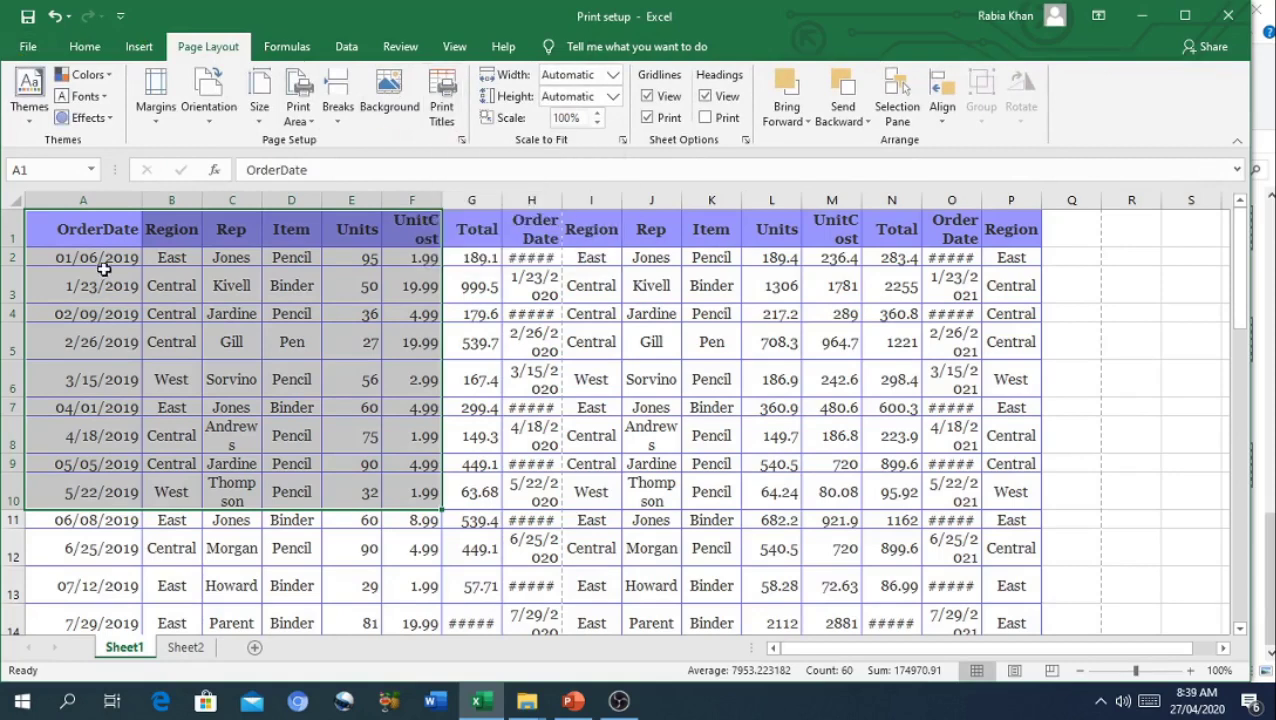
pyautogui.click(860, 222)
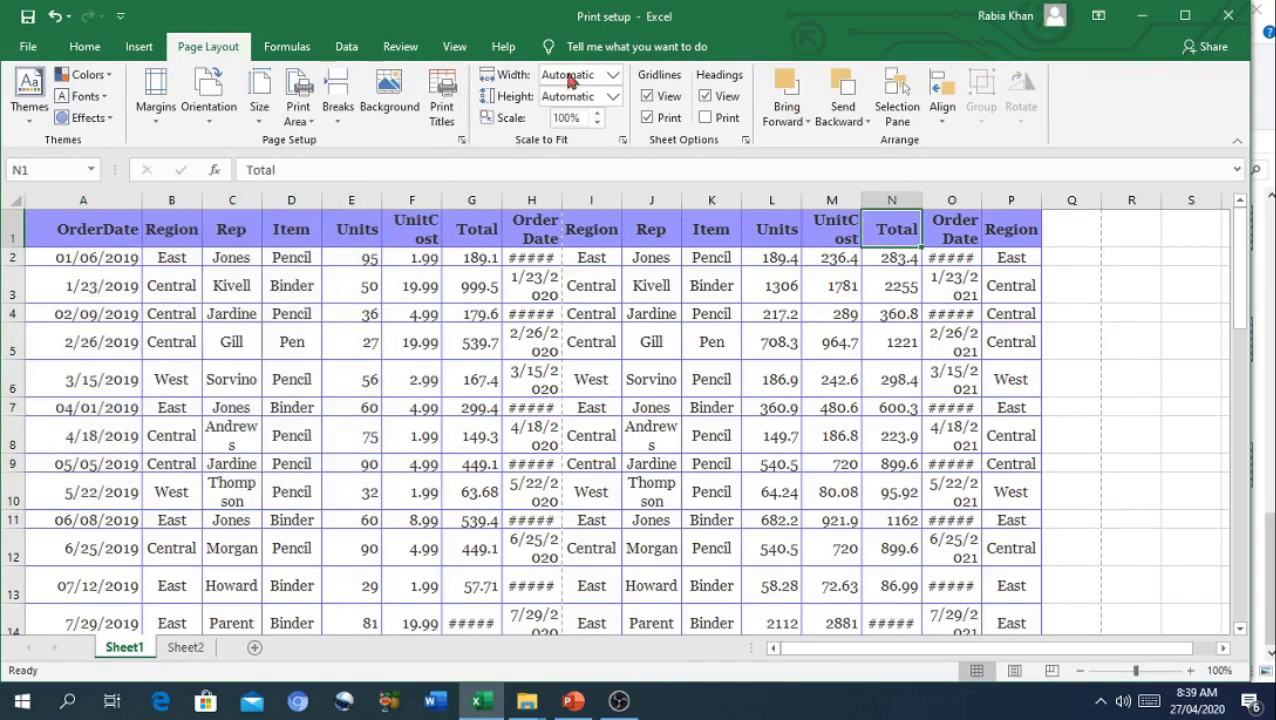
pyautogui.click(446, 105)
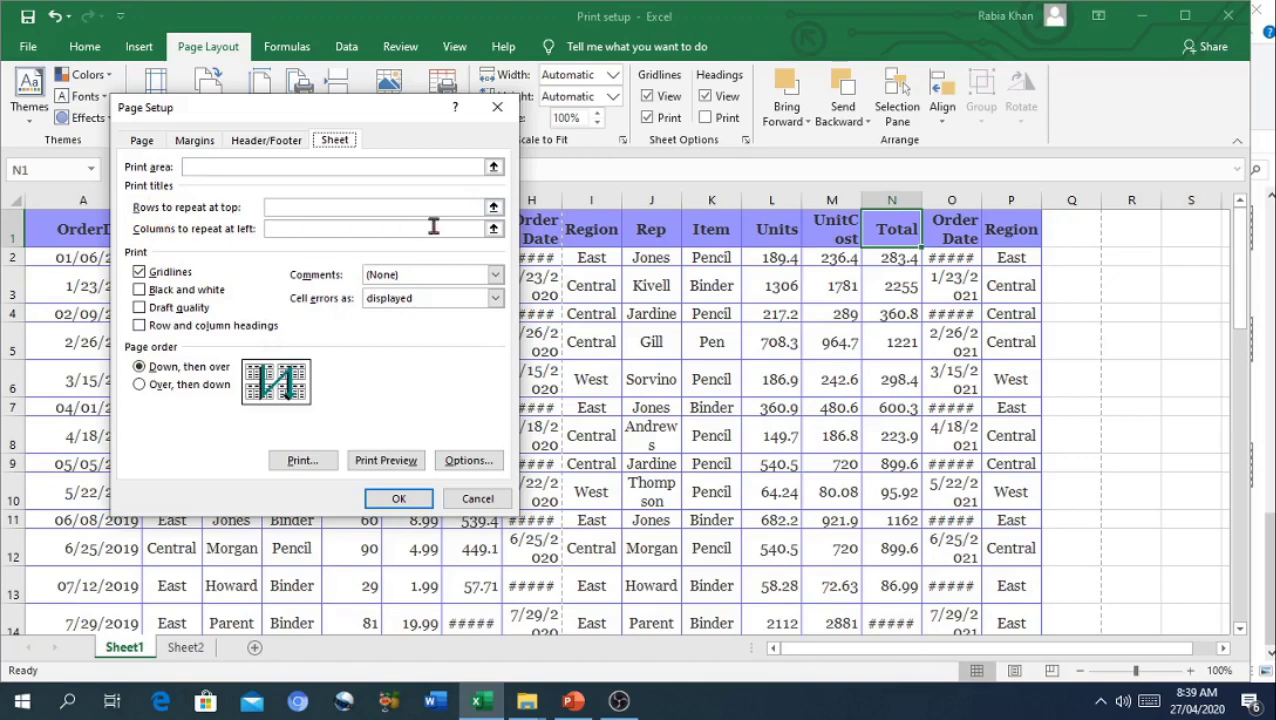
pyautogui.click(493, 209)
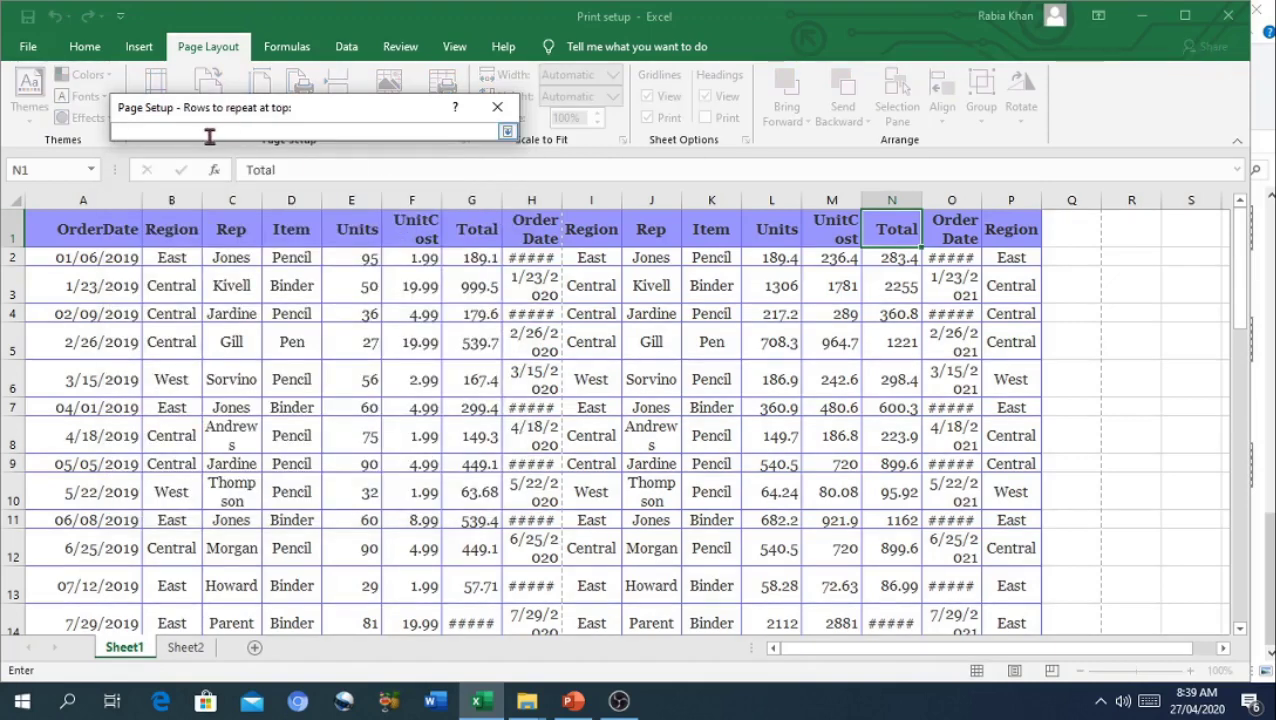
pyautogui.click(66, 229)
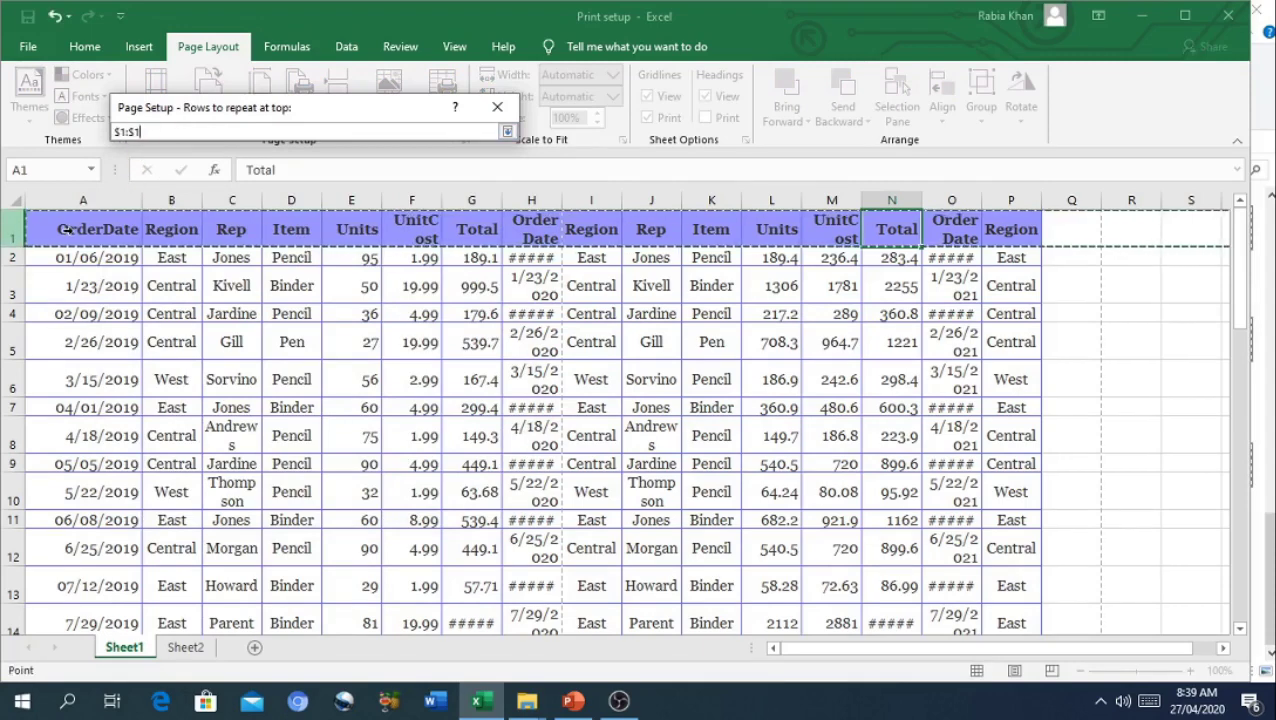
pyautogui.click(507, 132)
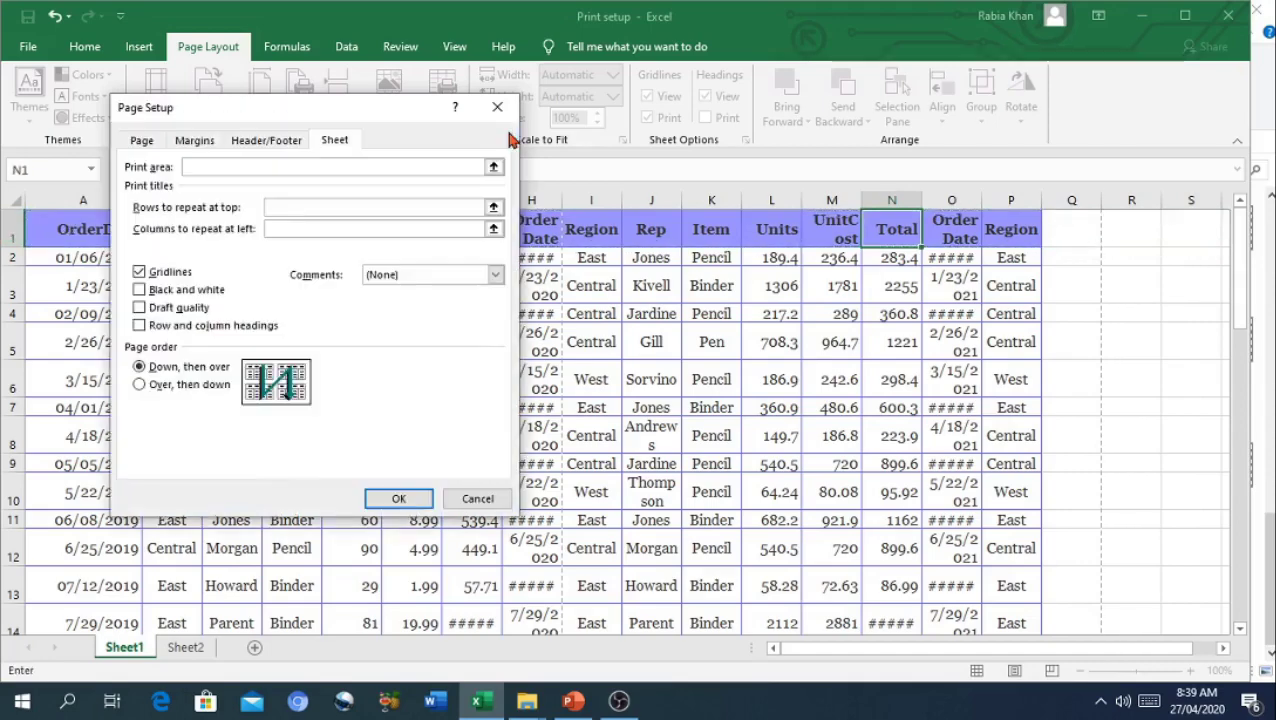
pyautogui.click(398, 500)
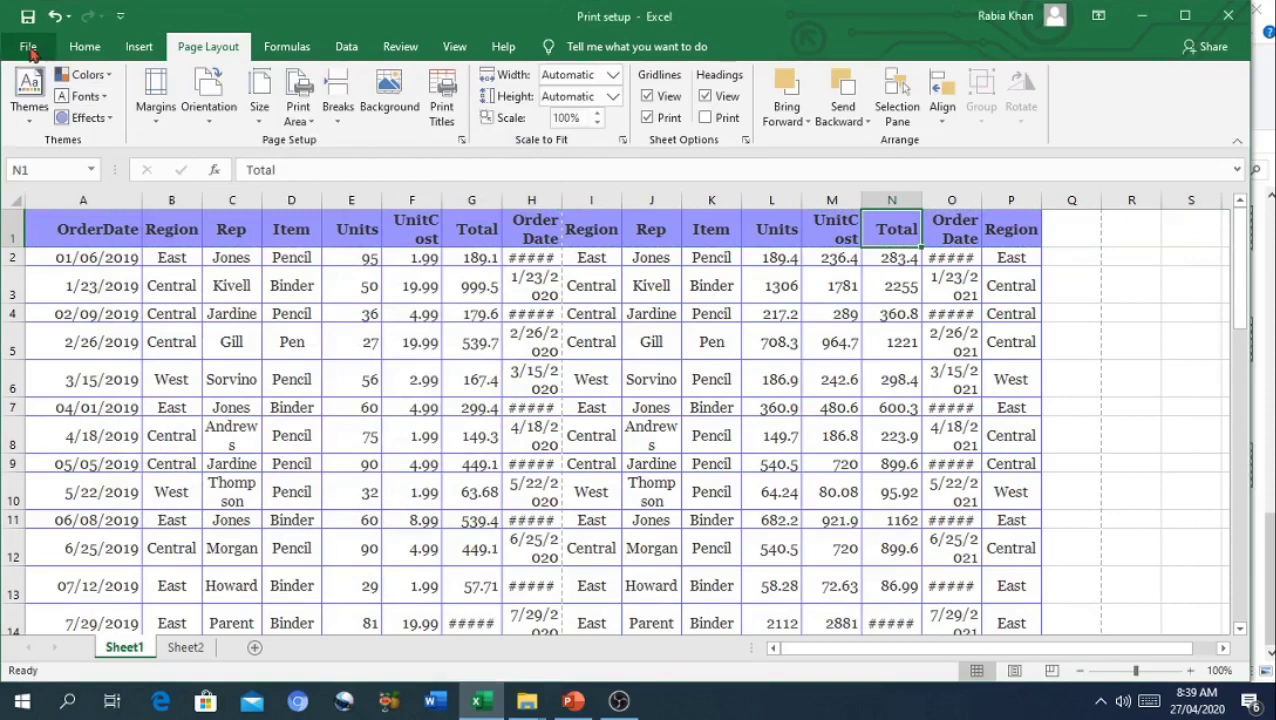
# Open File > Print and step through pages 1–4 of the preview, ending on page 2.
pyautogui.click(29, 48)
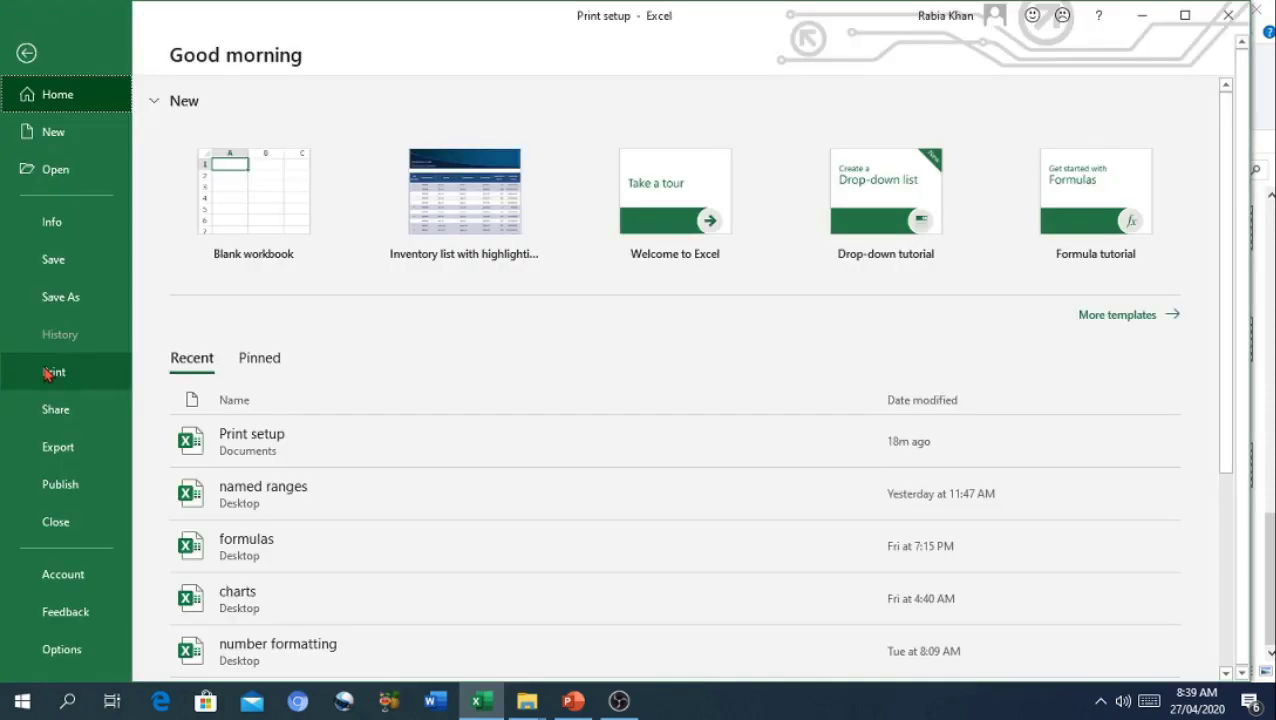
pyautogui.click(46, 372)
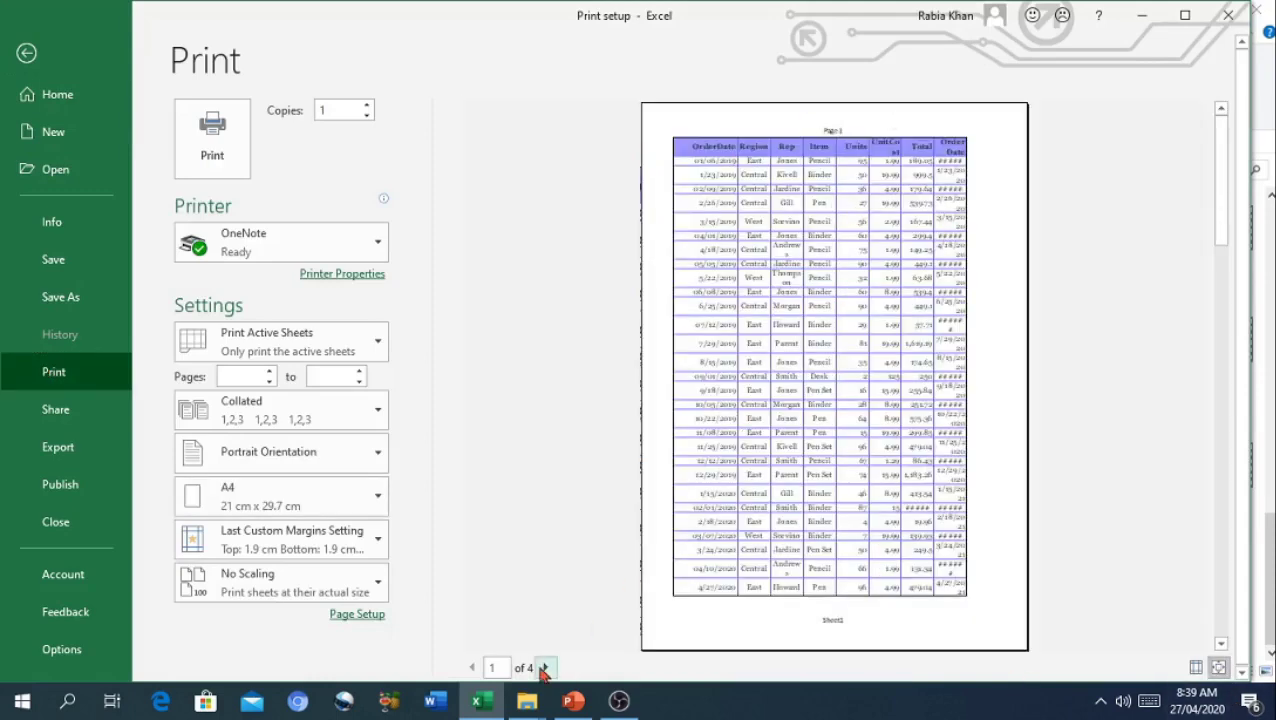
pyautogui.click(544, 667)
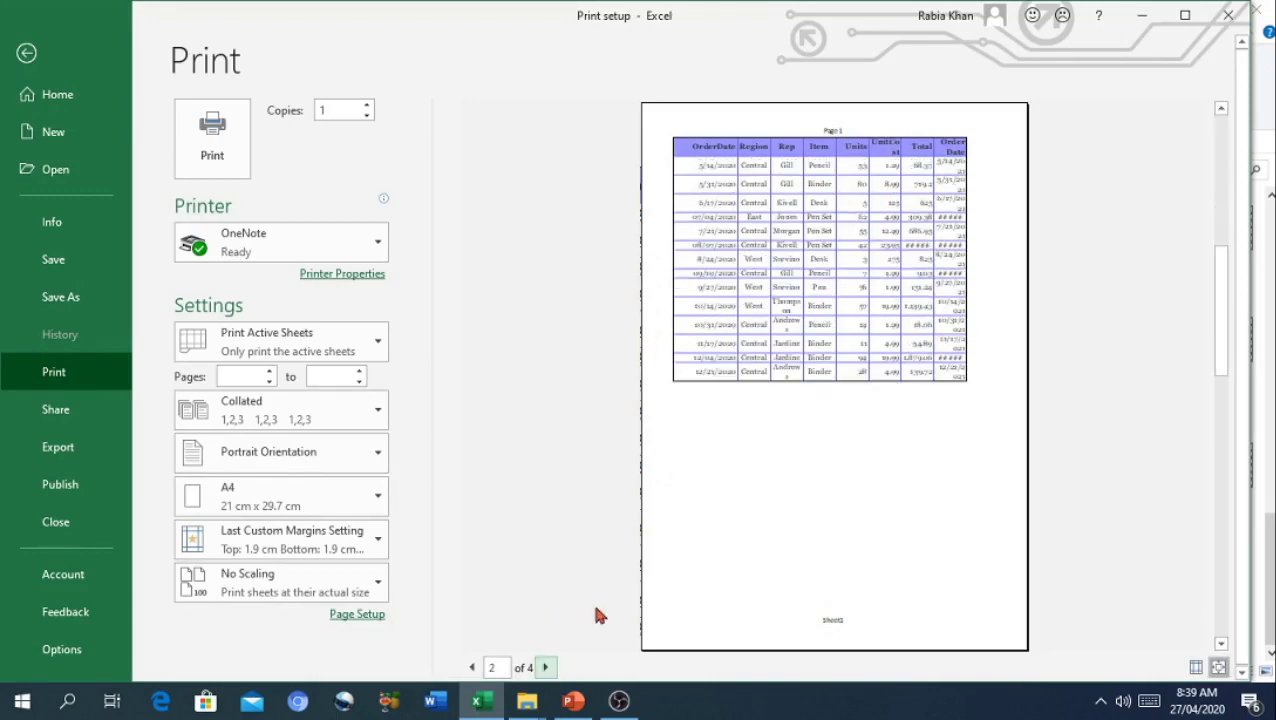
pyautogui.click(544, 667)
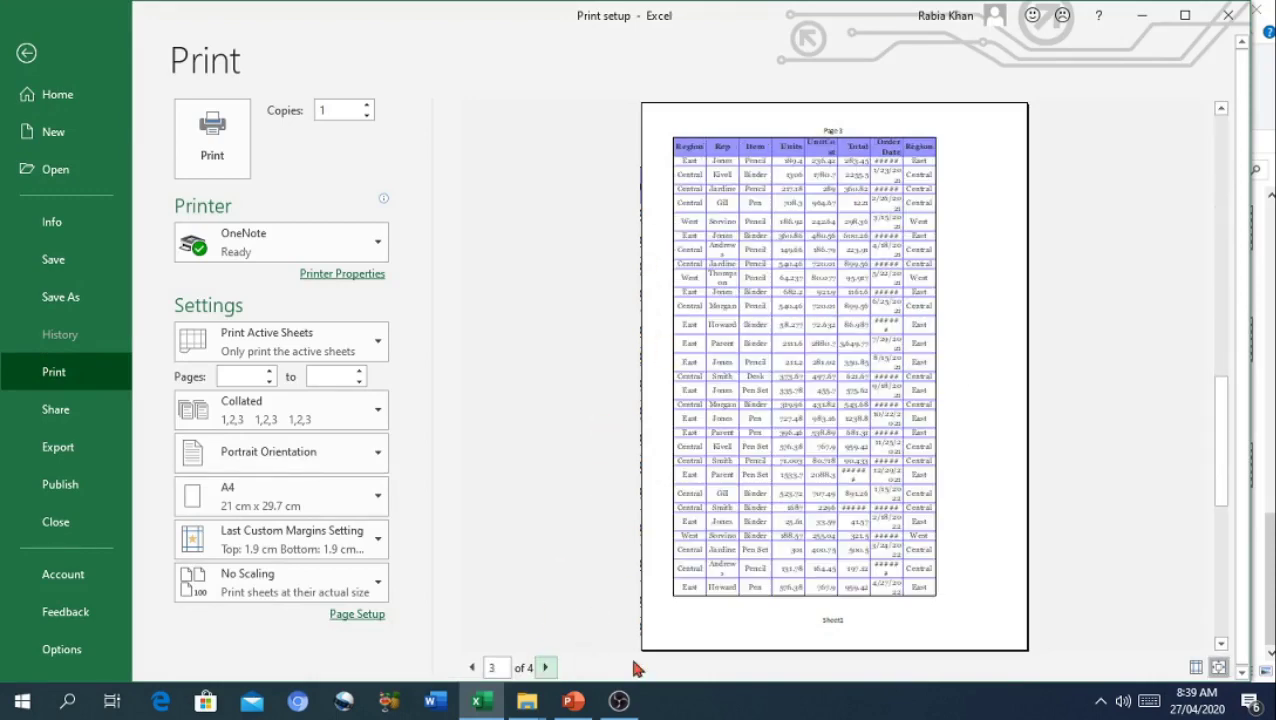
pyautogui.click(544, 667)
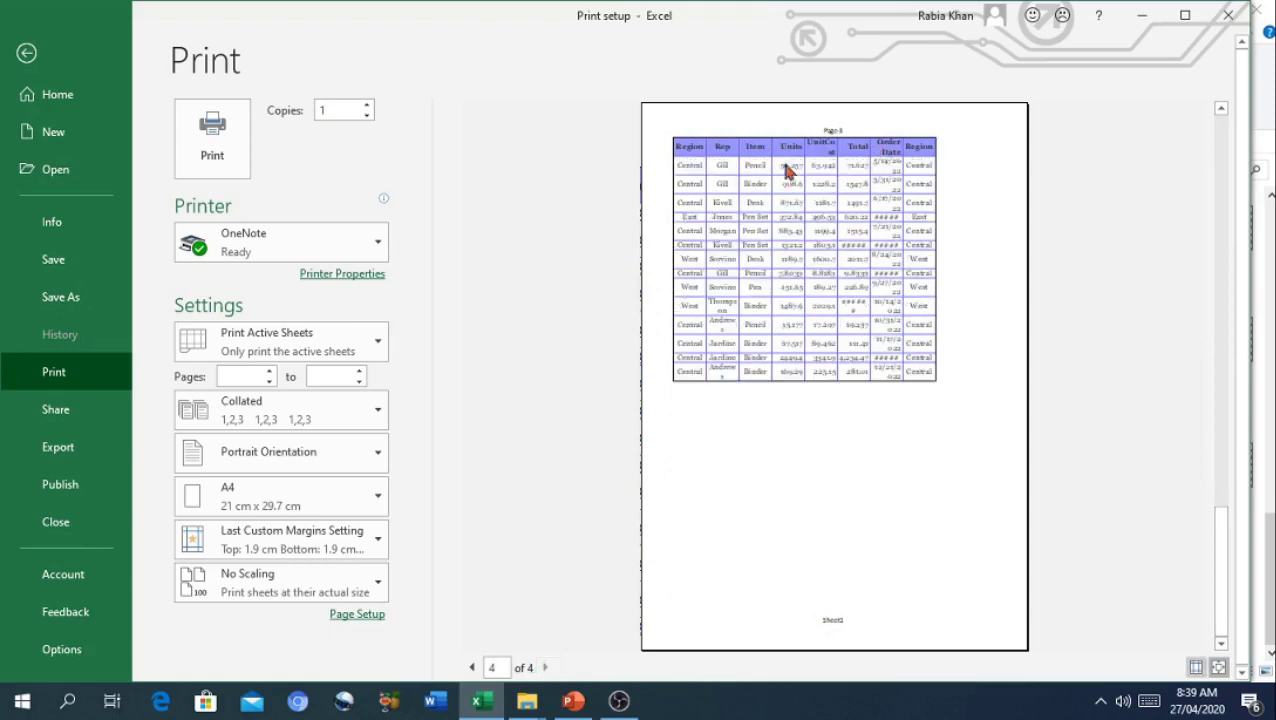
pyautogui.click(471, 669)
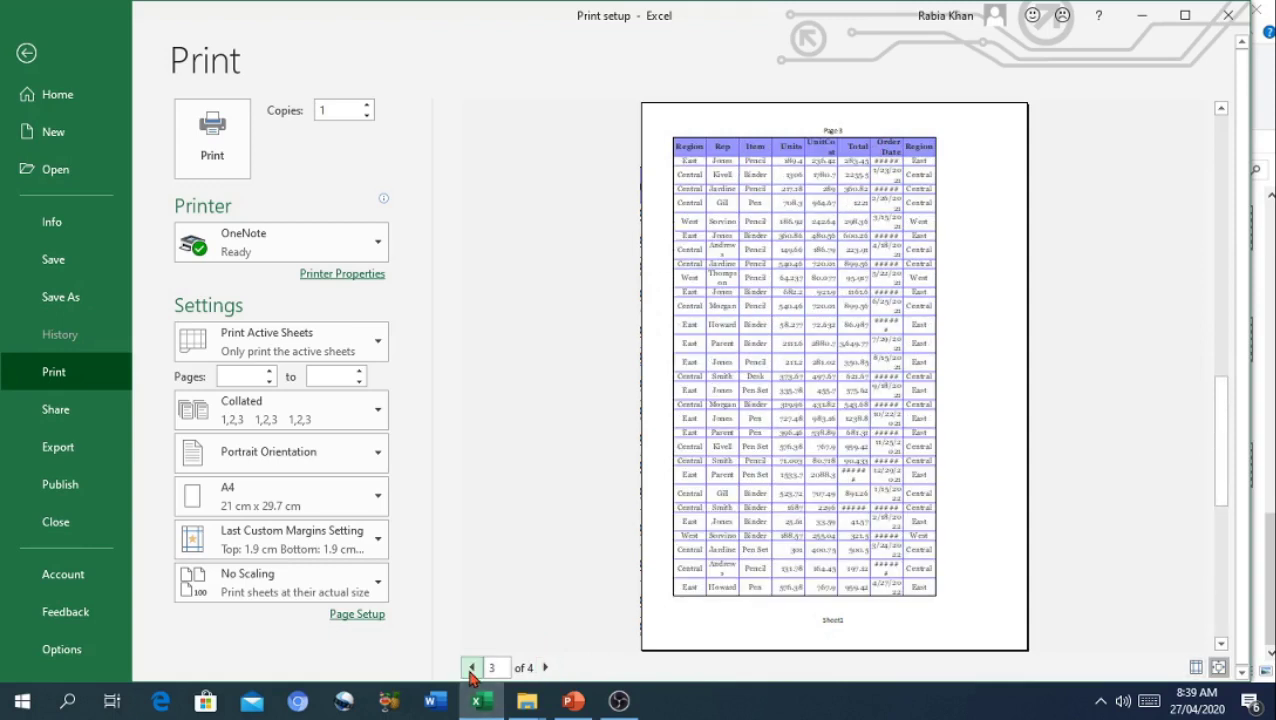
pyautogui.click(471, 668)
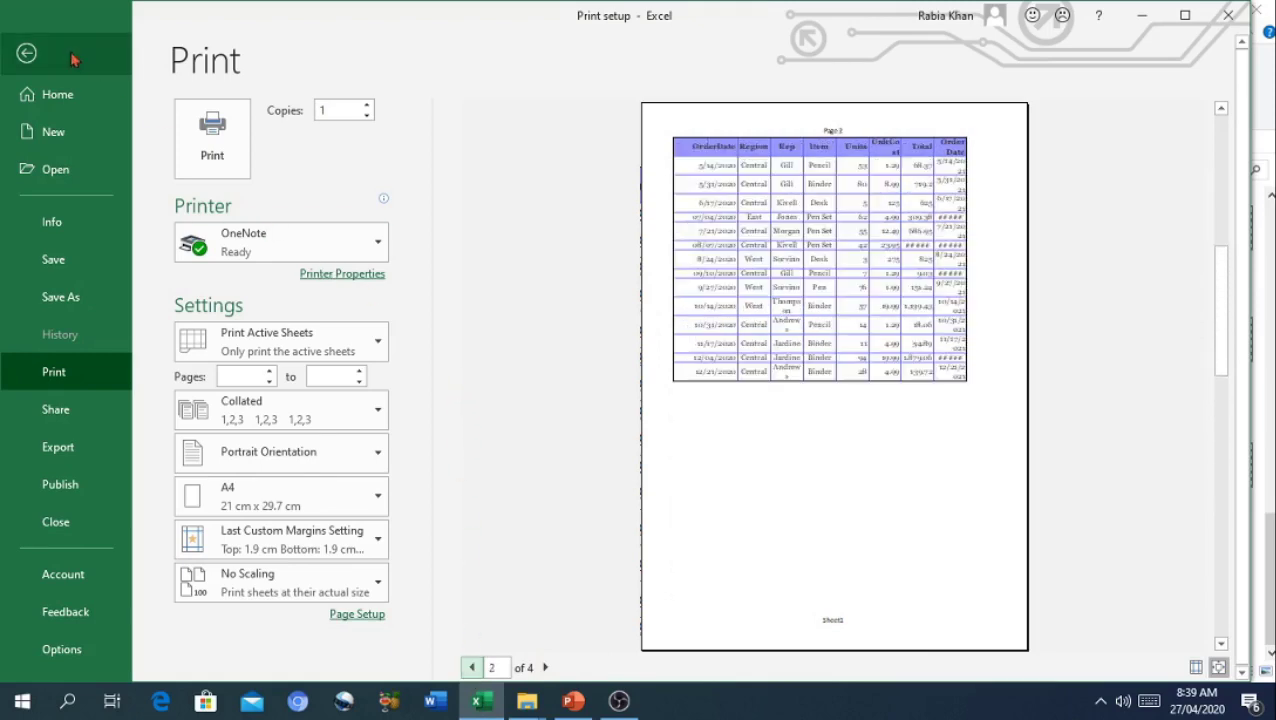
# Return to the worksheet, then reopen the Print view with Ctrl+P on page 1 of 4.
pyautogui.click(27, 53)
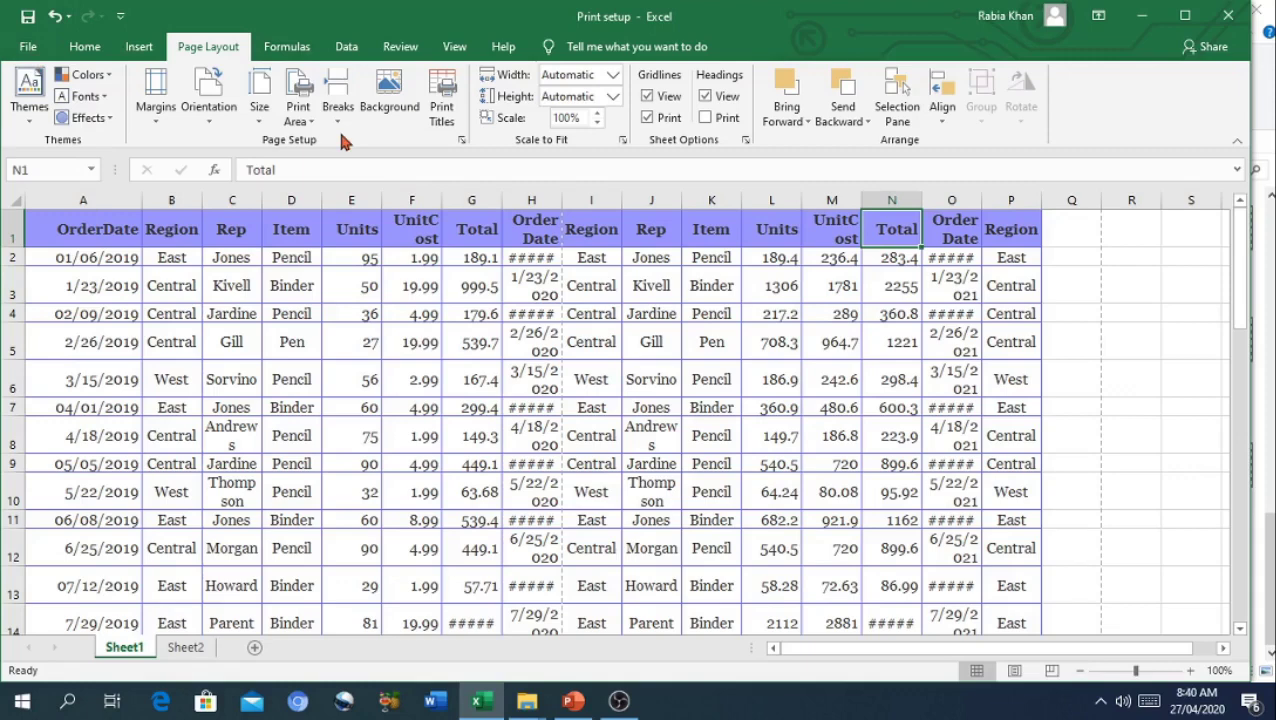
pyautogui.hotkey('ctrl', 'p')
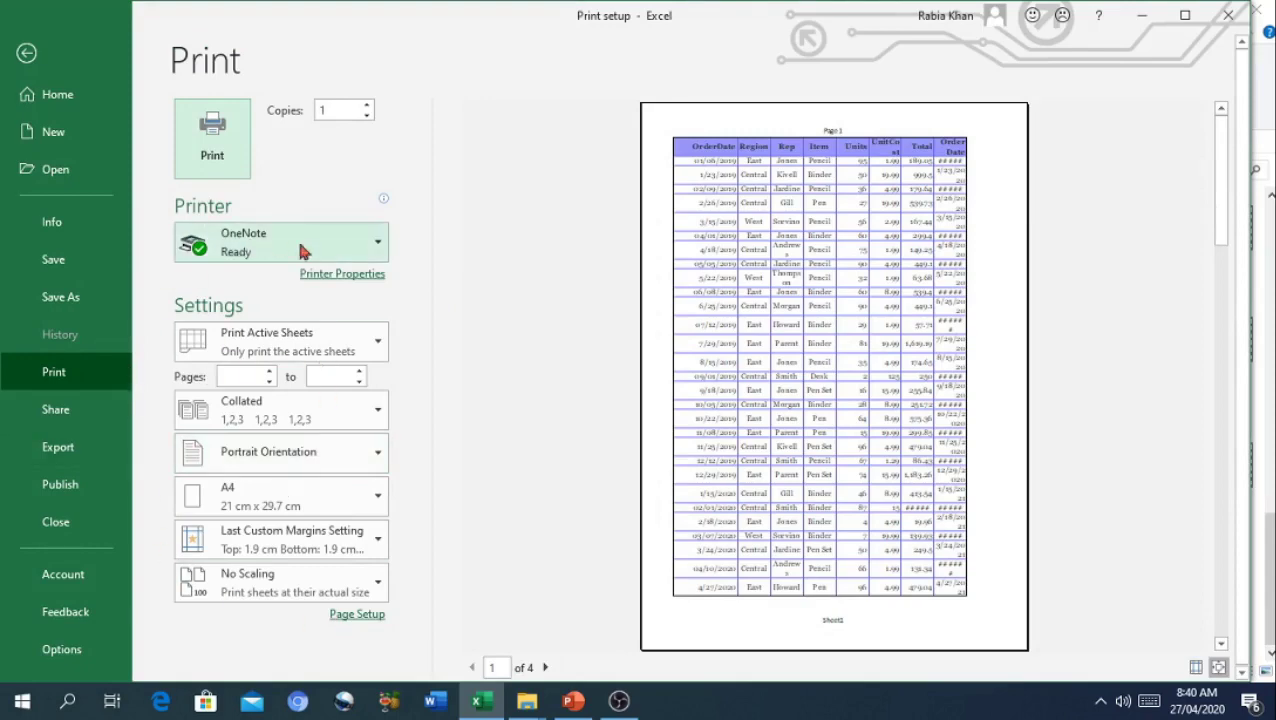
# Adjust copies and review the printer list keeping OneNote, then leave the Print view for the worksheet.
pyautogui.click(368, 106)
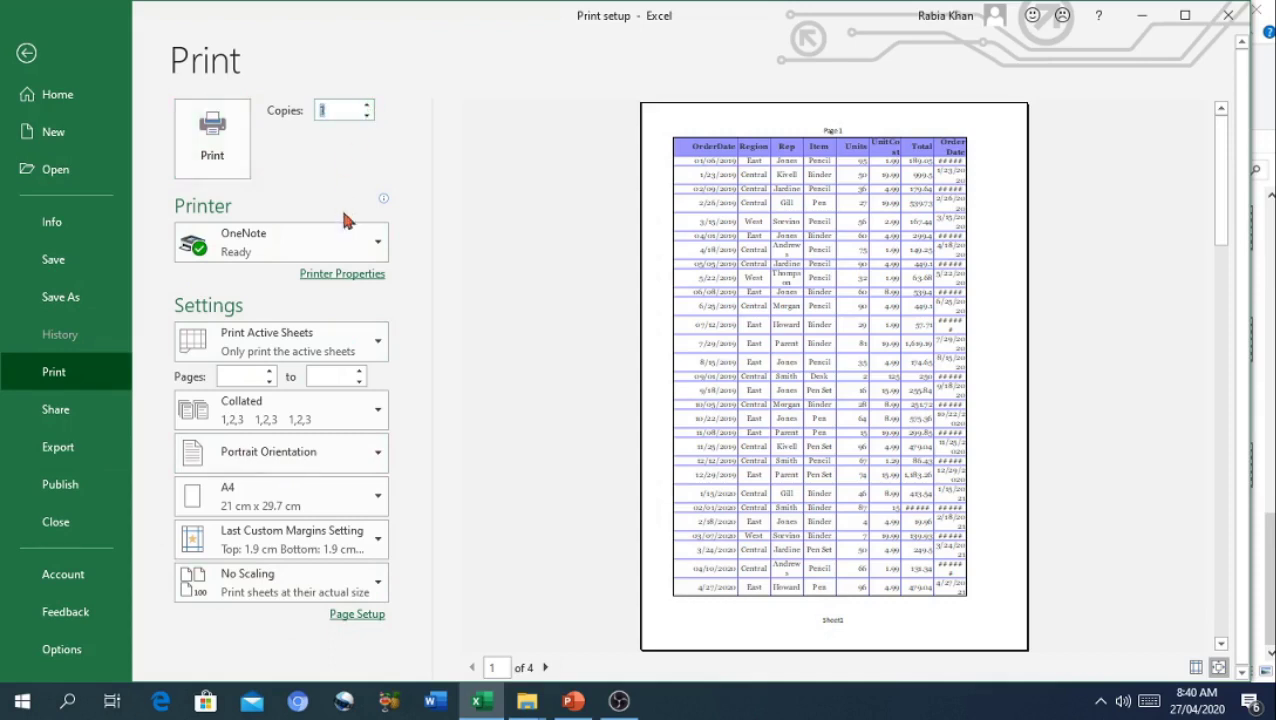
pyautogui.moveTo(372, 242)
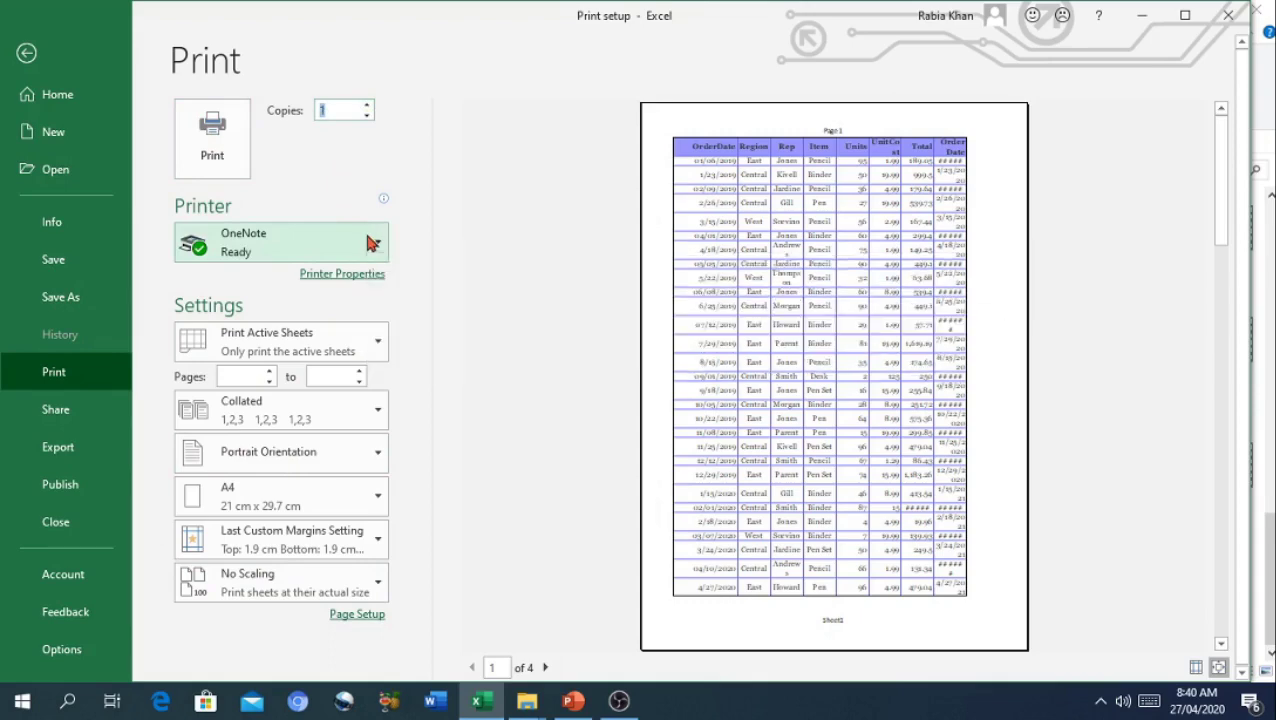
pyautogui.click(358, 243)
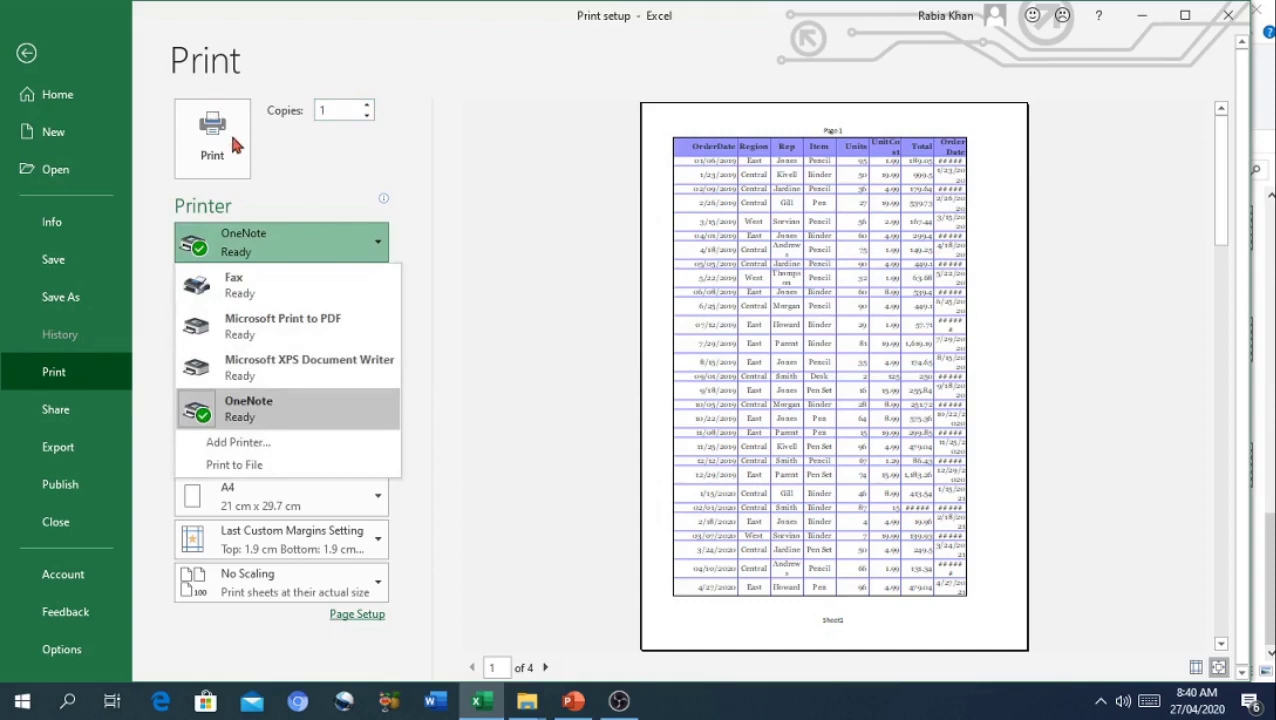
pyautogui.click(377, 242)
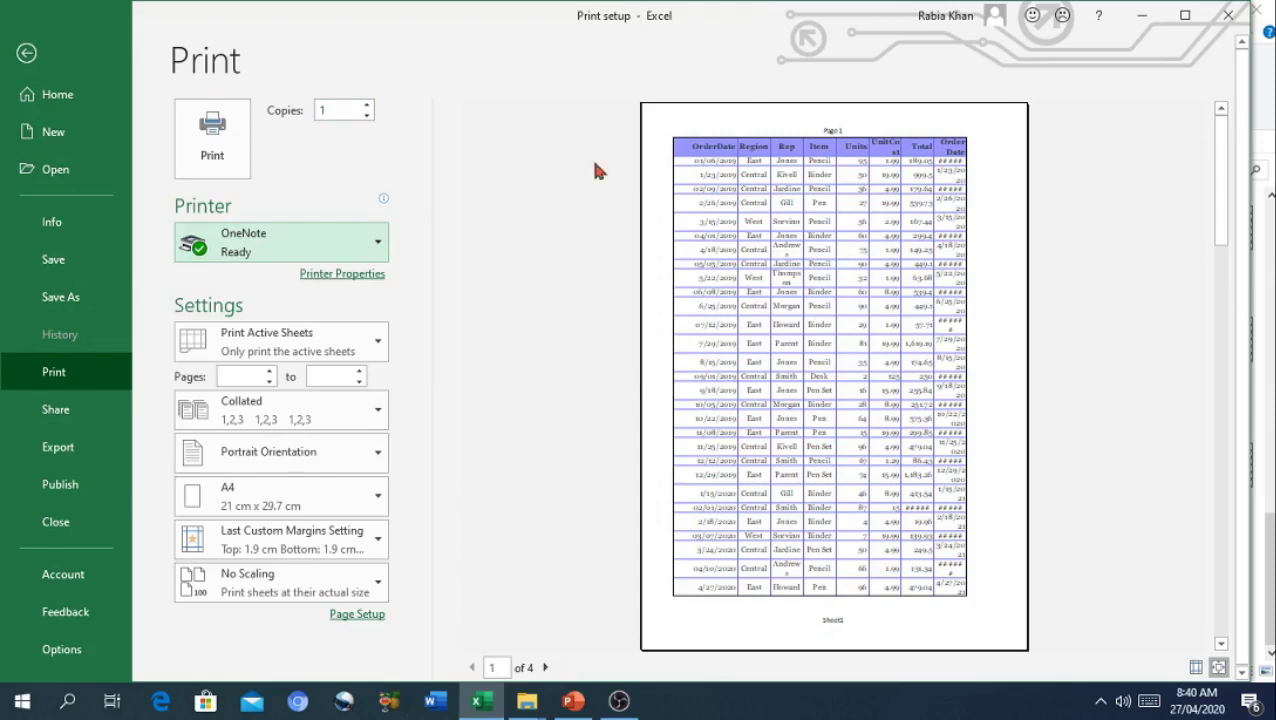
pyautogui.click(26, 53)
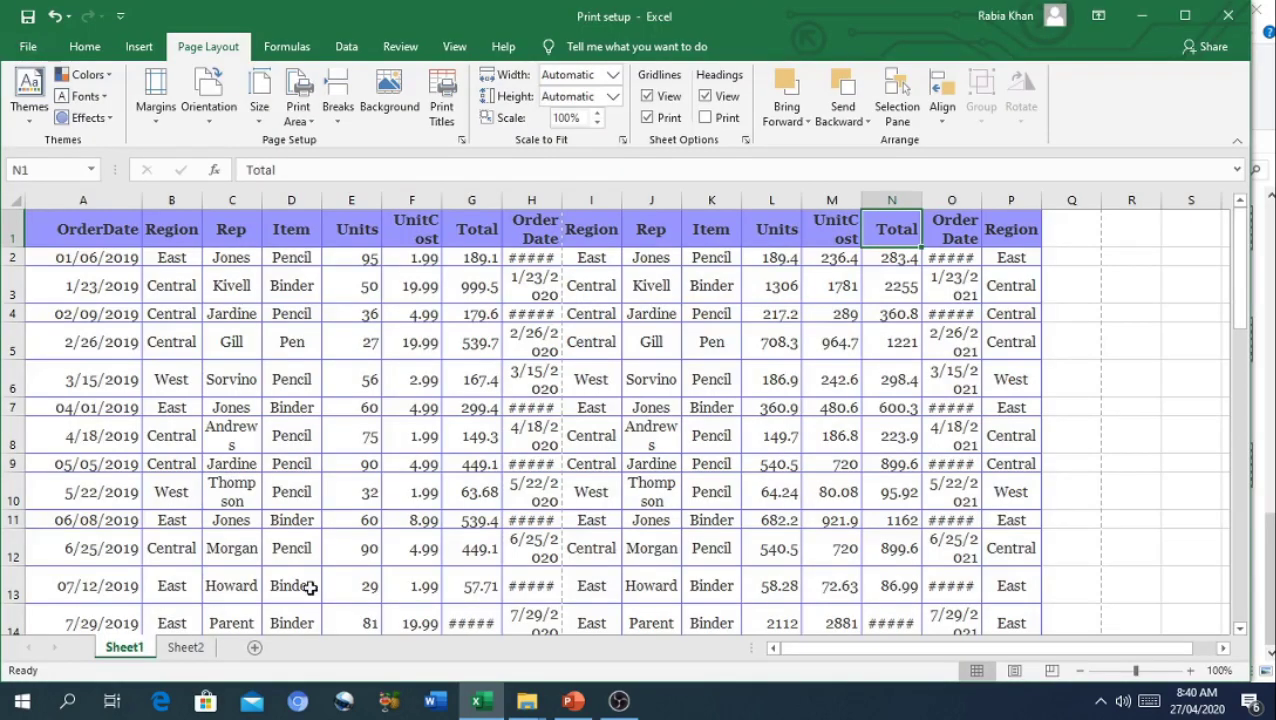